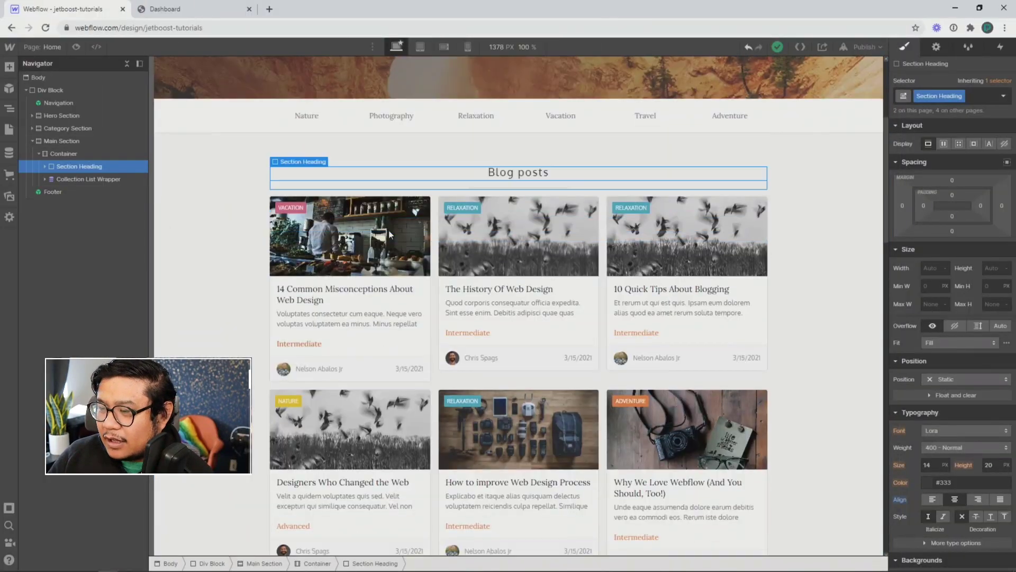
scroll(390, 233, down, 2)
- Drag a Search form from the Add panel above the Blog posts heading and select its input field
scroll(502, 325, up, 3)
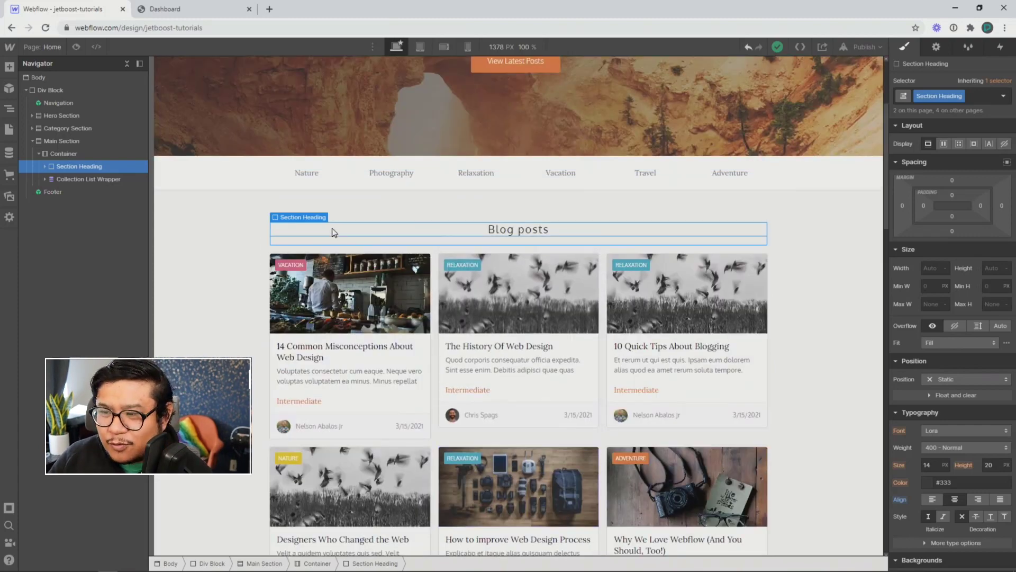
key(a)
scroll(88, 297, down, 5)
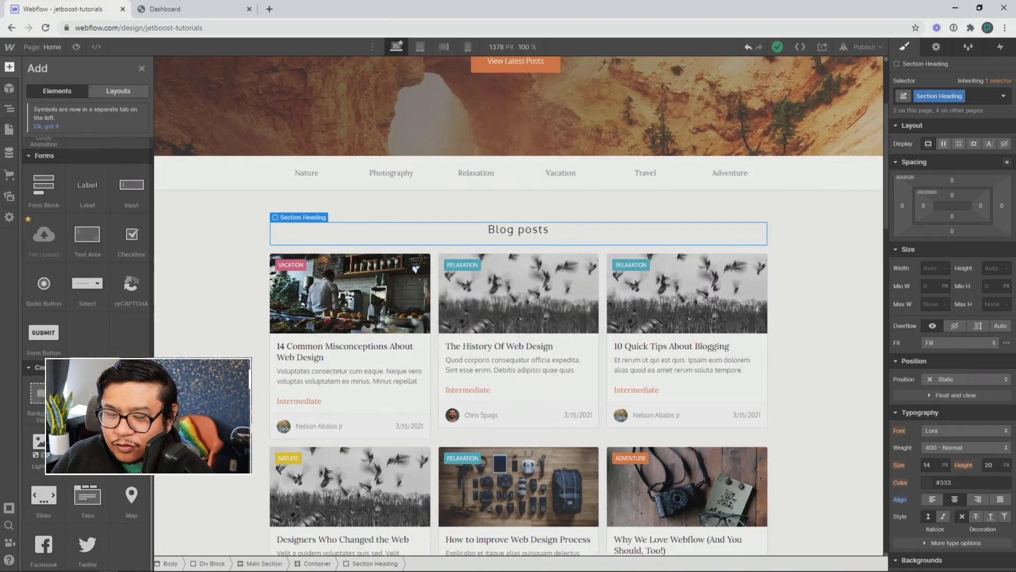
drag(218, 331, 84, 171)
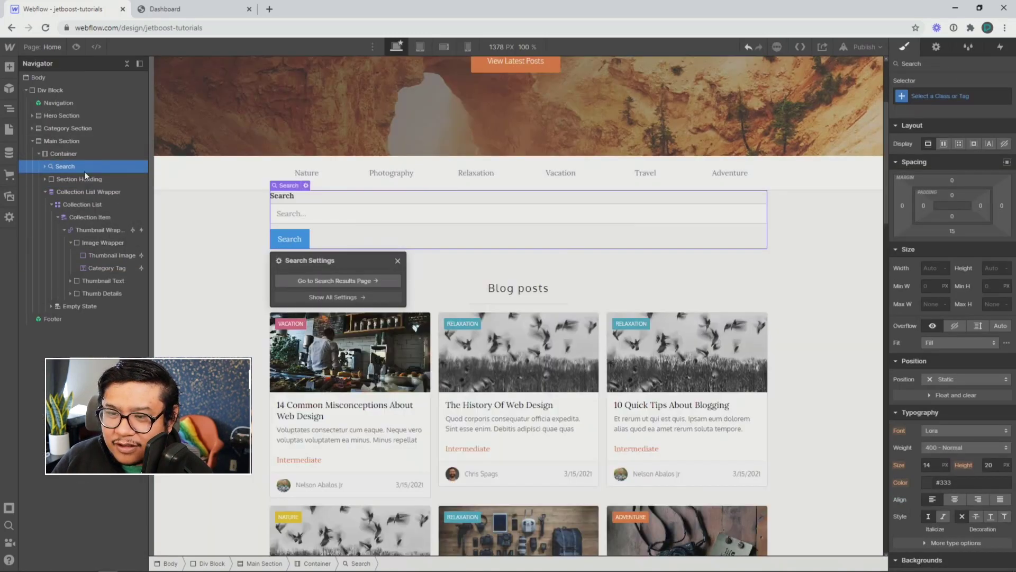
click(397, 261)
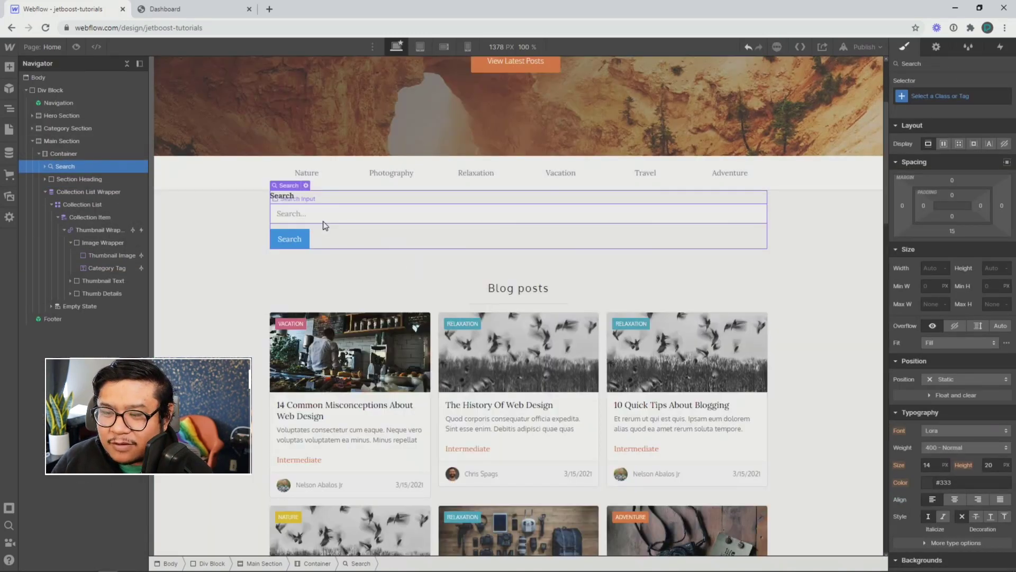
click(291, 219)
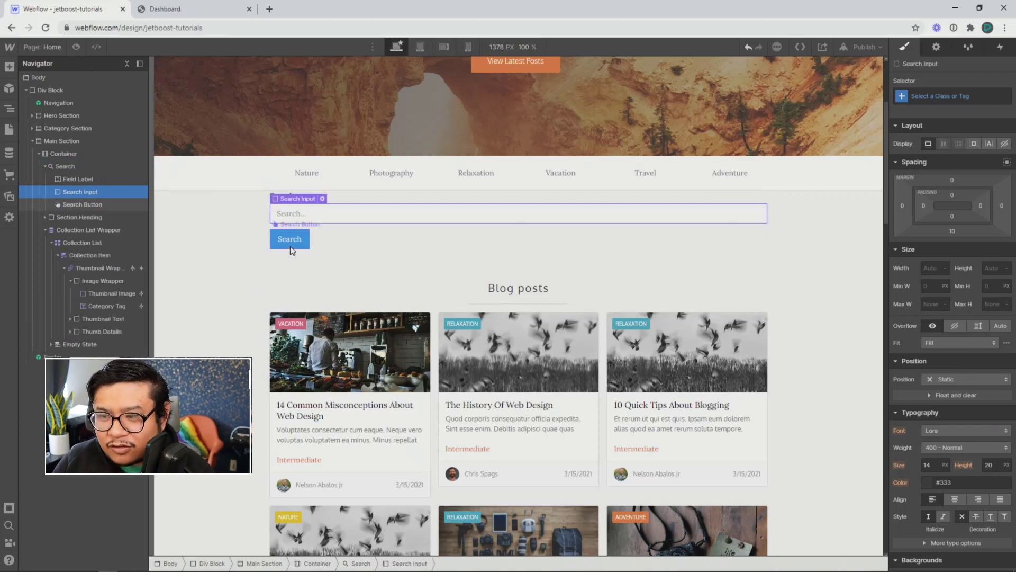
- View the Search Results page, then return to the Home page
click(41, 49)
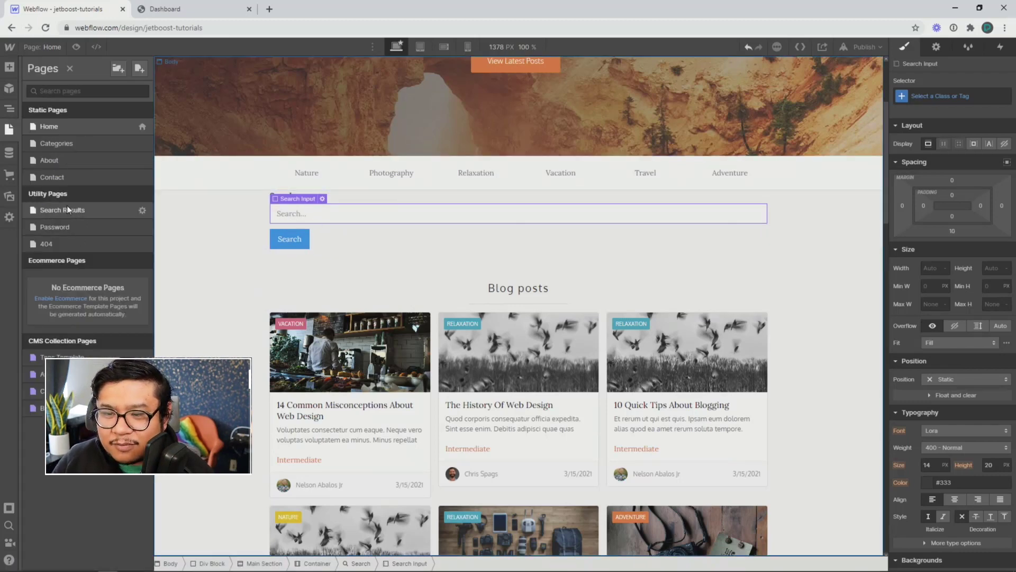
click(67, 207)
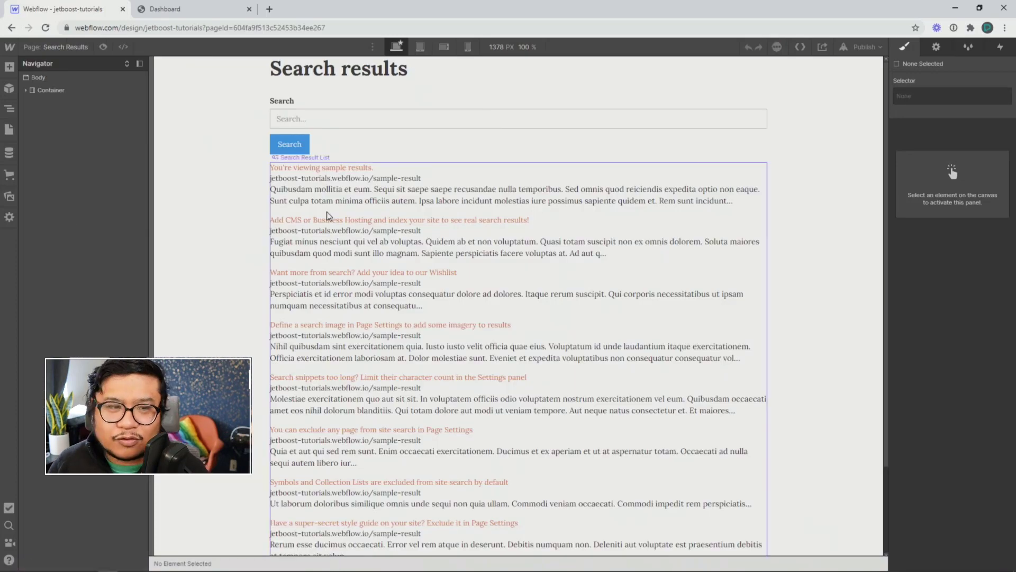
click(58, 46)
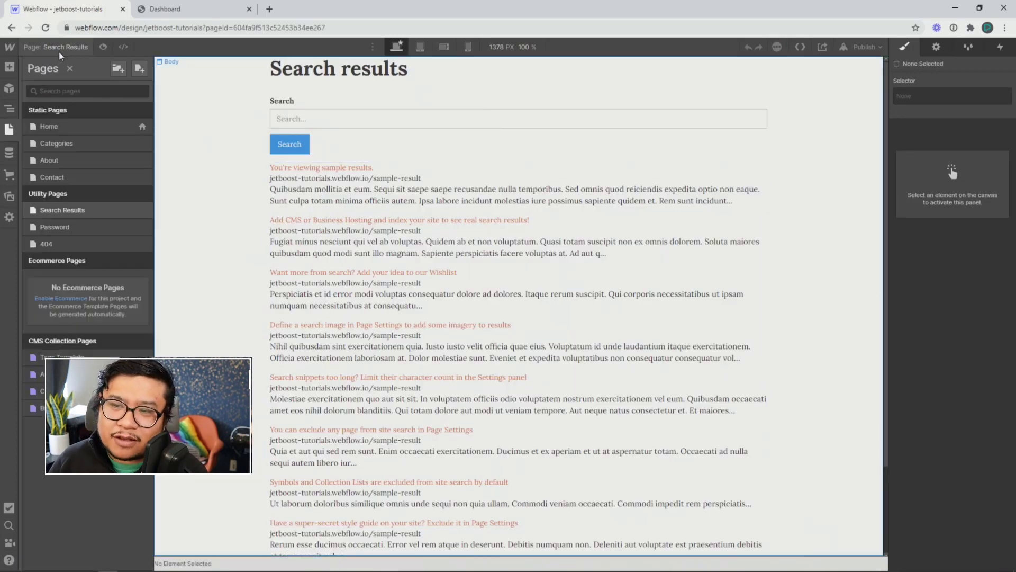
click(49, 127)
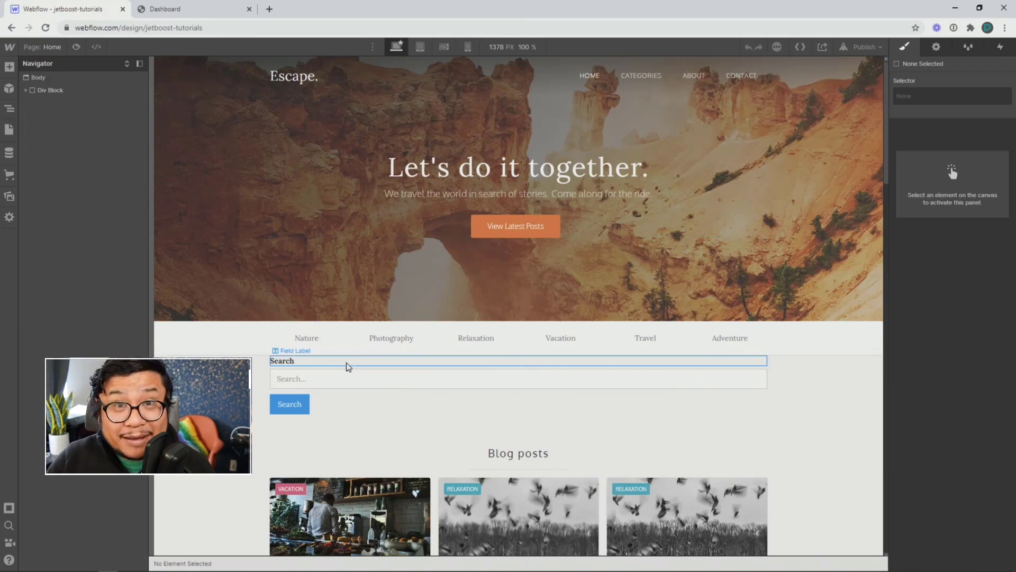
- Delete the search form block from the Home page
scroll(347, 367, down, 2)
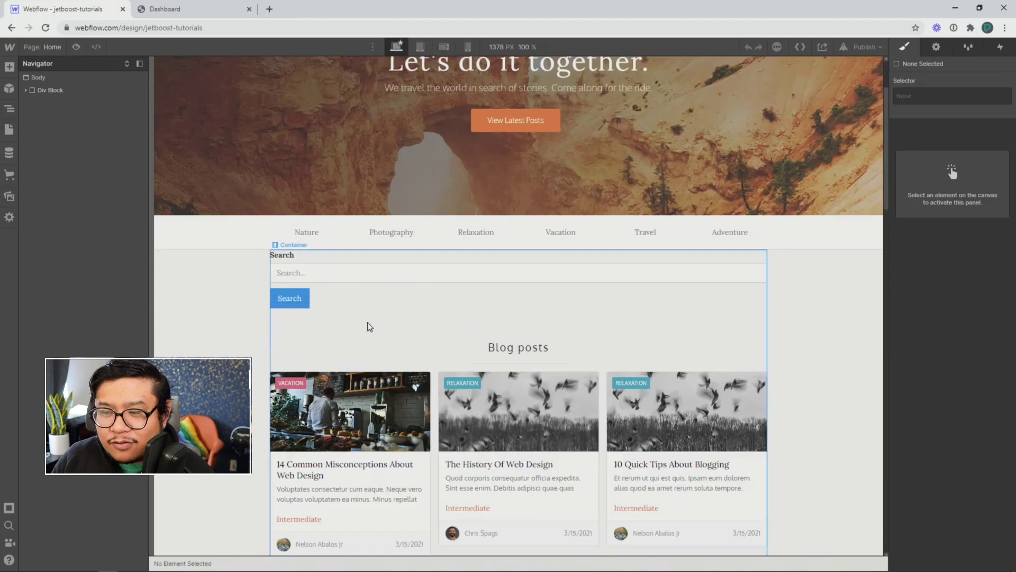
click(362, 310)
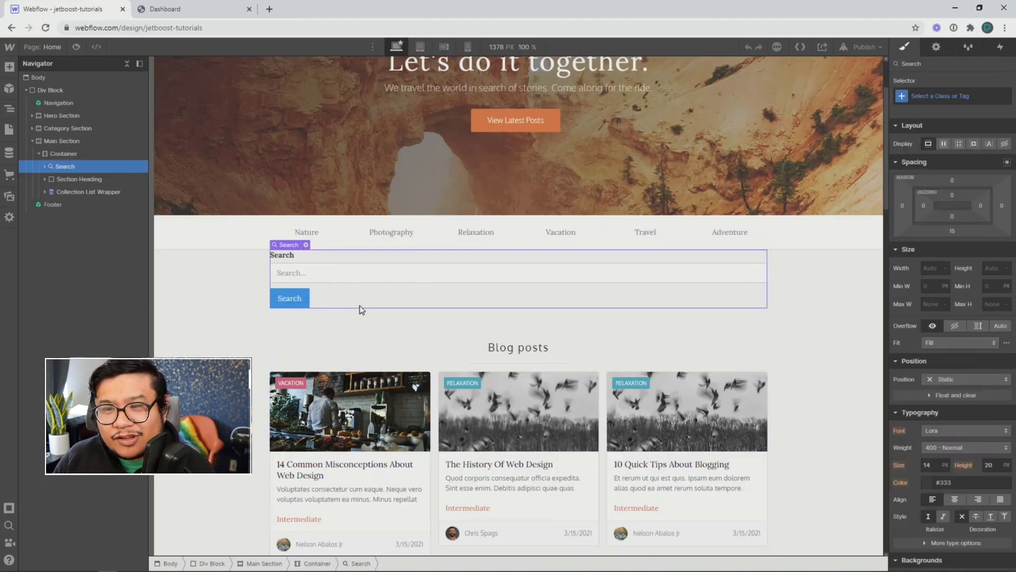
key(Delete)
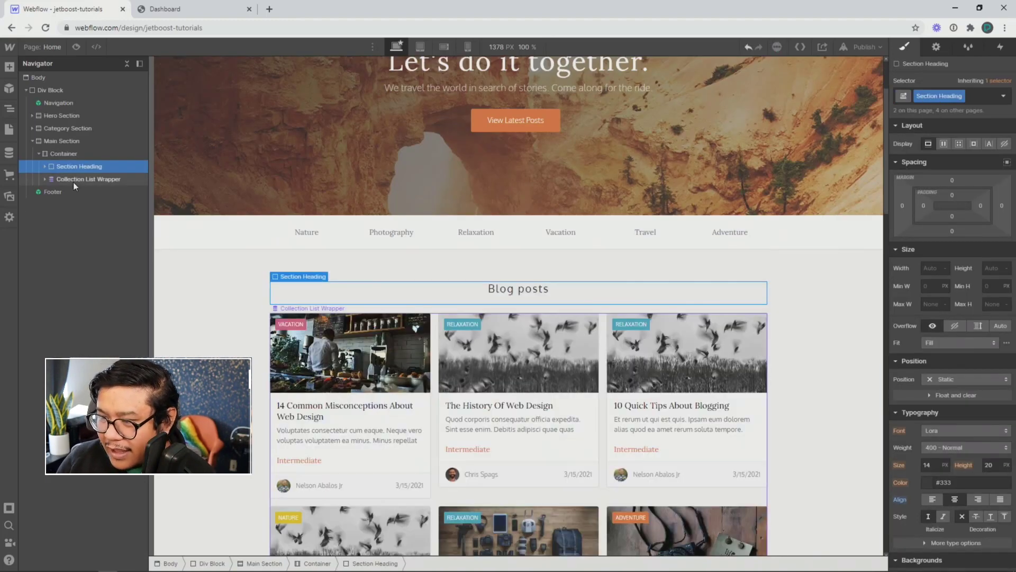
- In the Jetboost dashboard, create a new Real-Time List Search booster
click(189, 15)
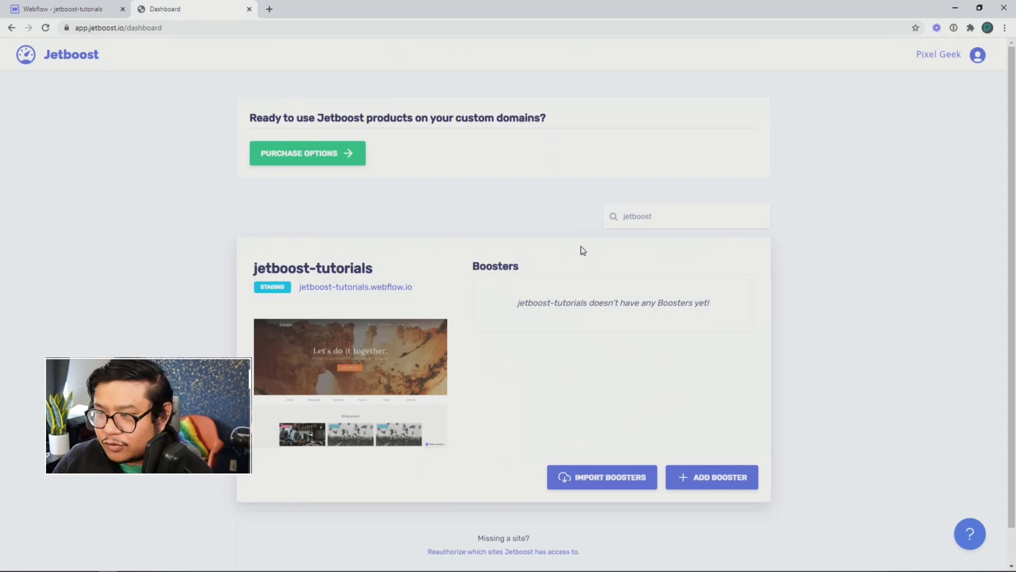
click(724, 486)
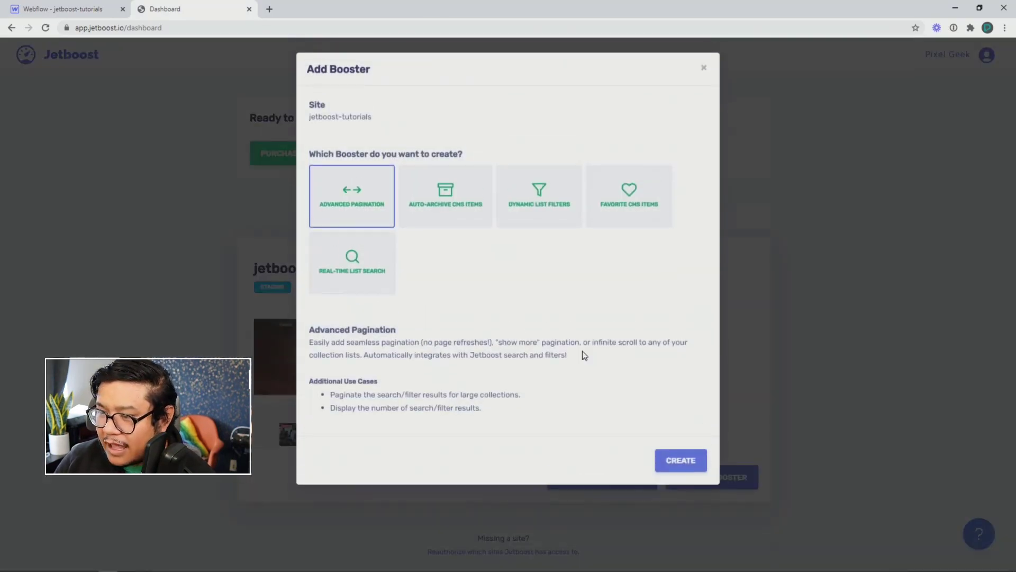
click(350, 263)
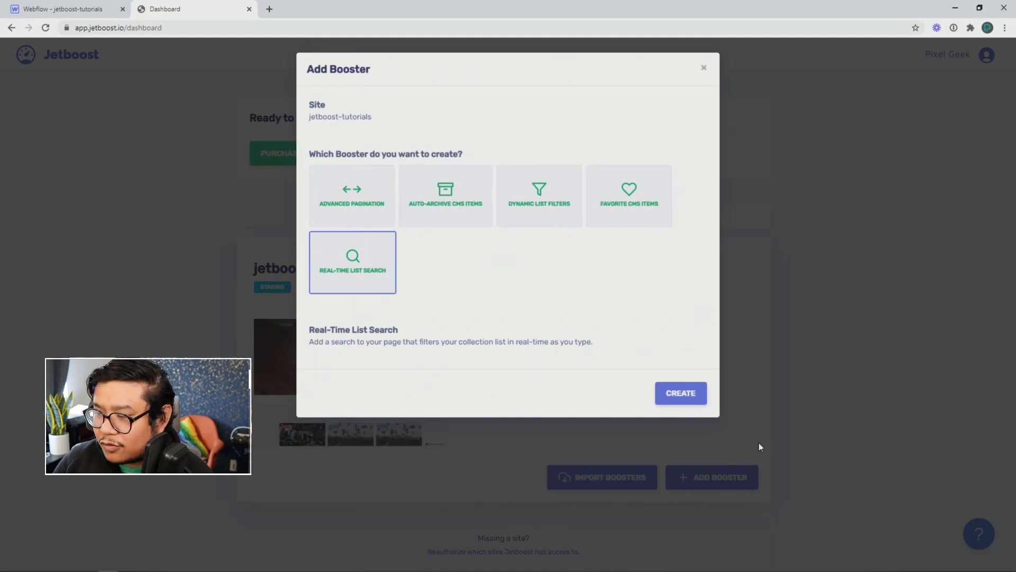
click(686, 401)
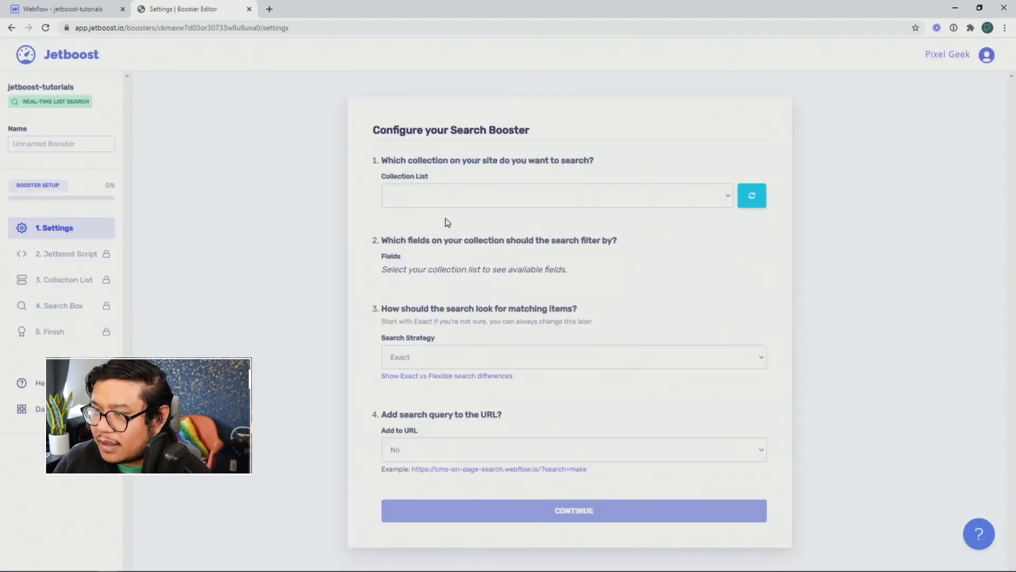
- Select the Blog Posts collection and add Blog Post as a search field
click(431, 200)
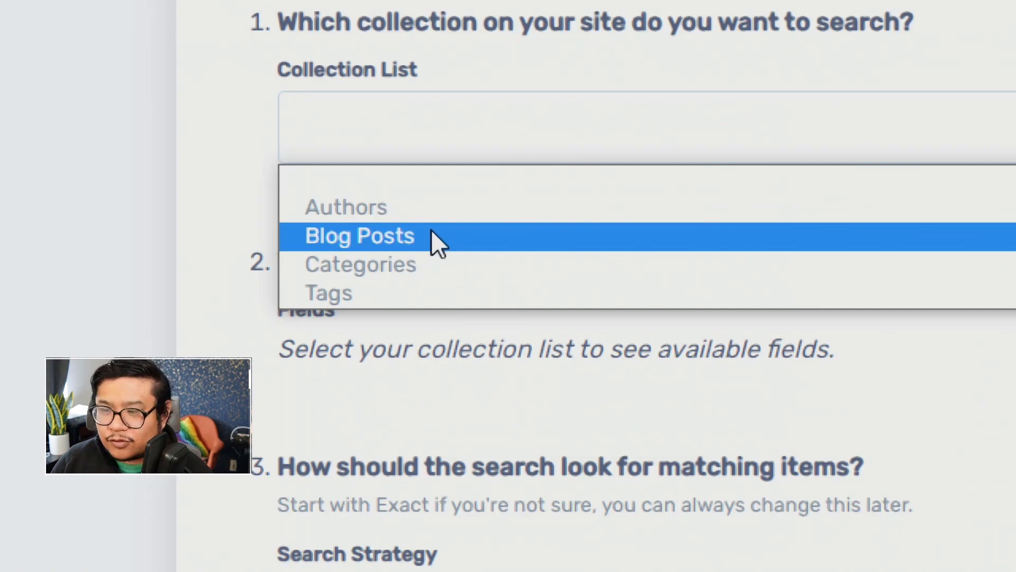
click(431, 233)
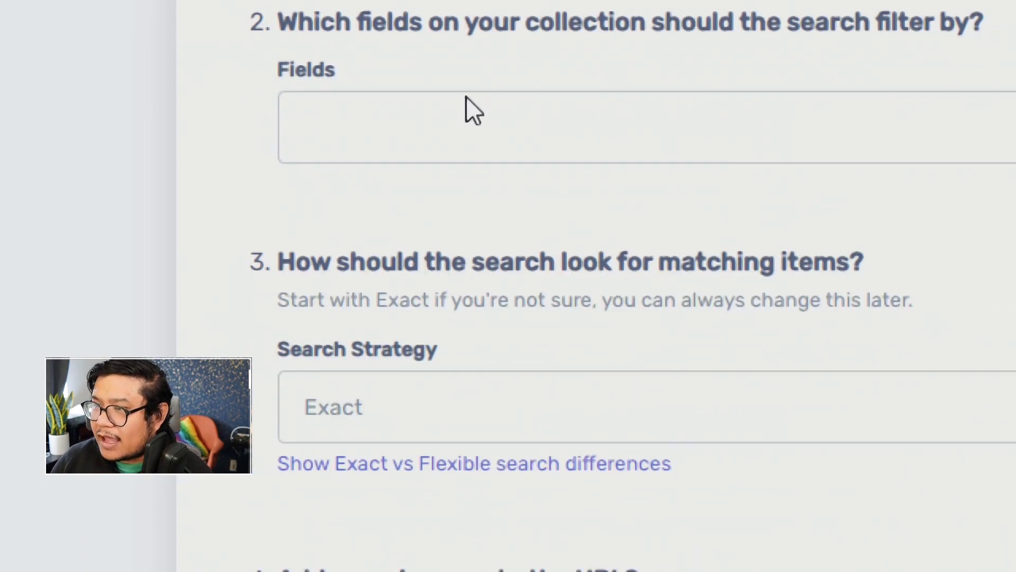
click(465, 98)
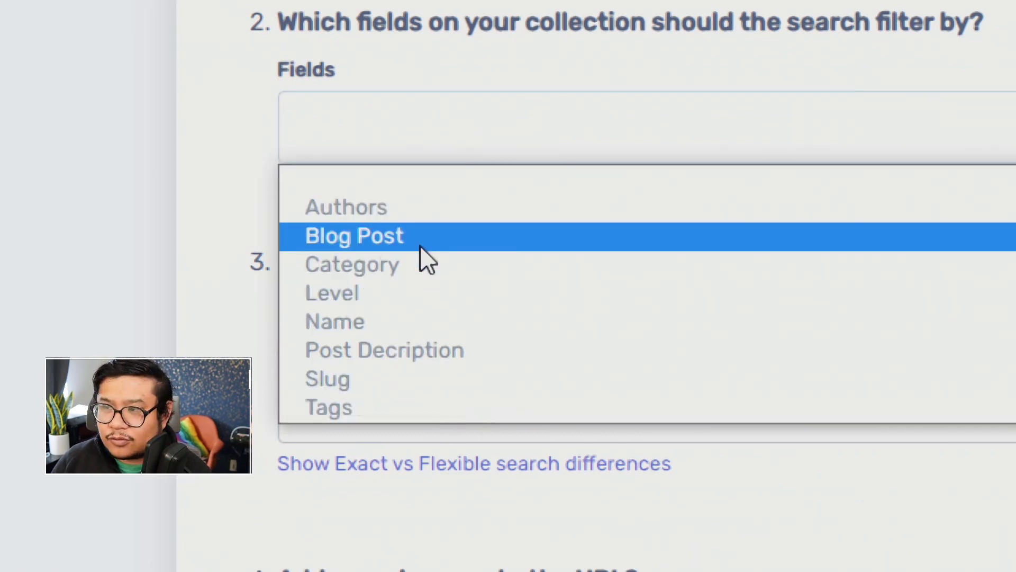
click(420, 244)
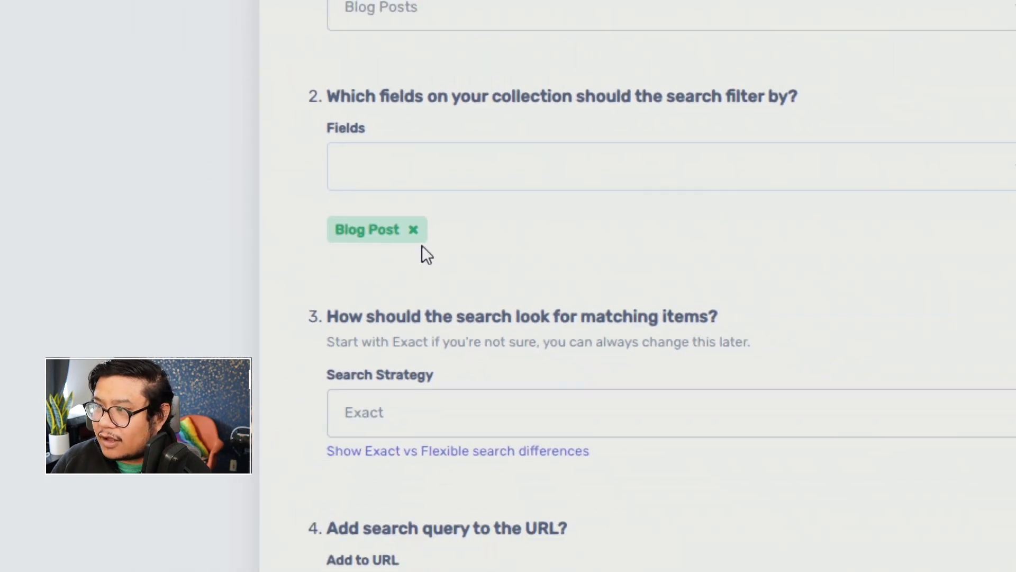
- Add Name as a second search field and close the field list
click(419, 180)
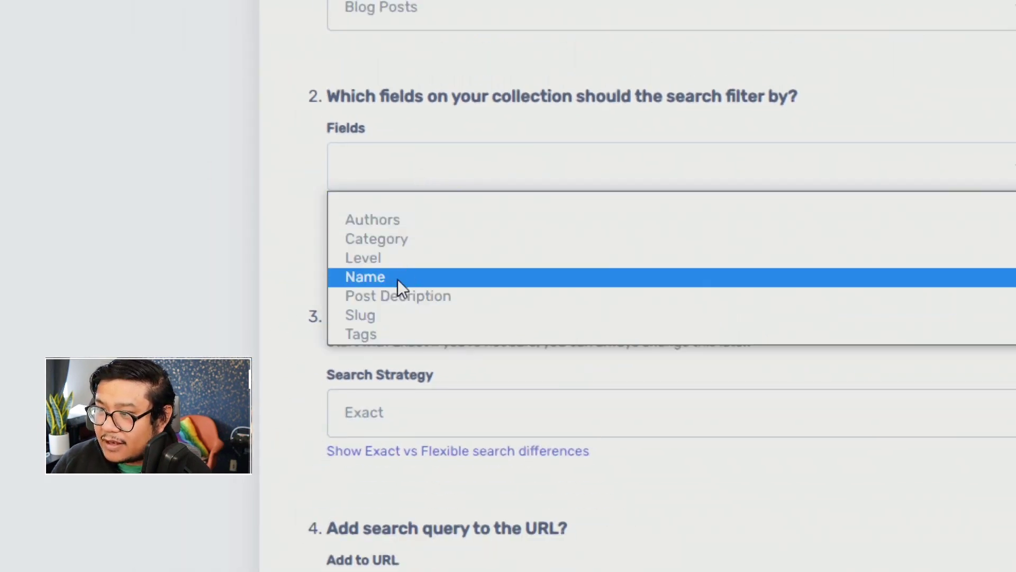
click(398, 278)
click(410, 183)
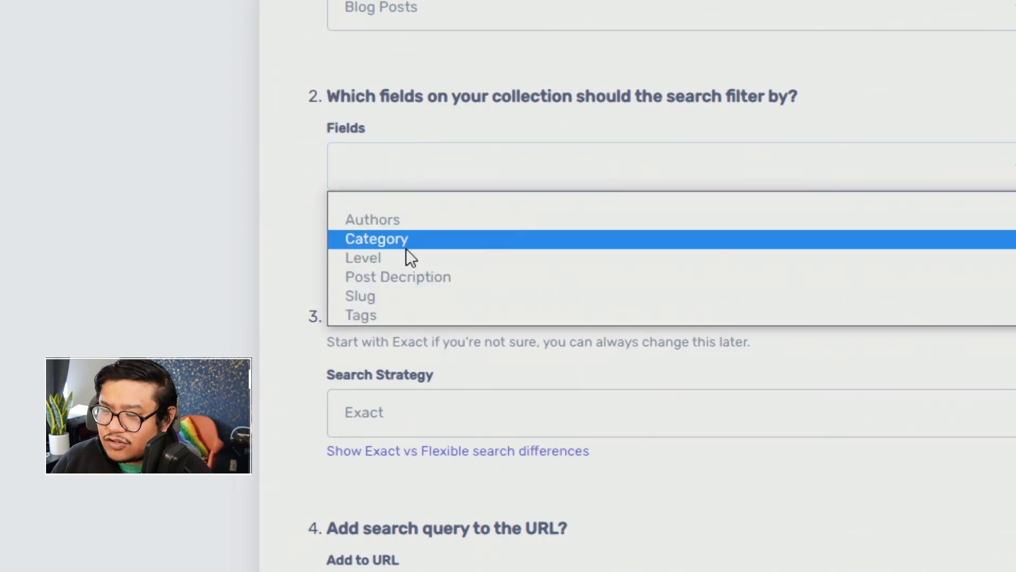
click(291, 256)
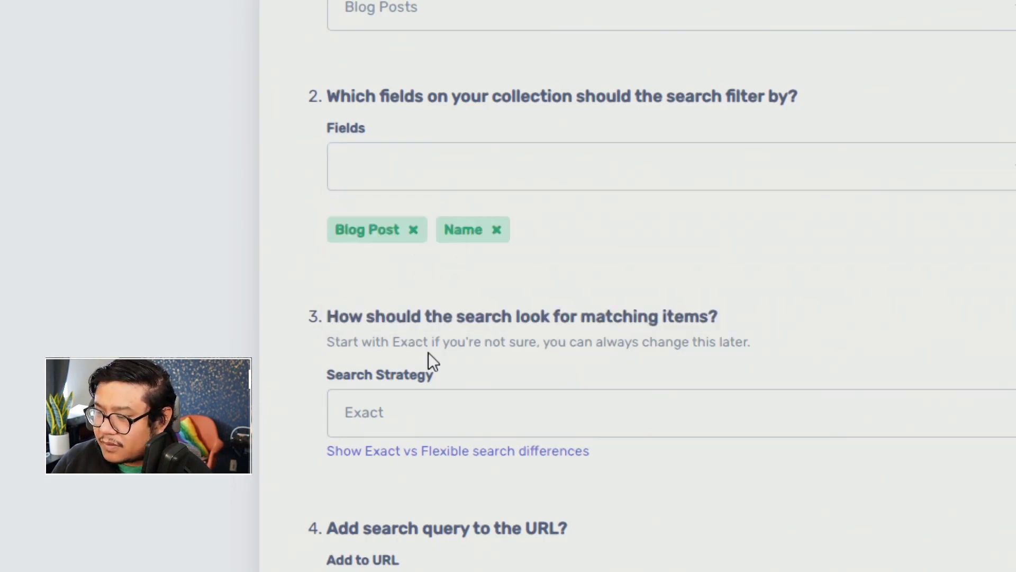
scroll(434, 476, down, 1)
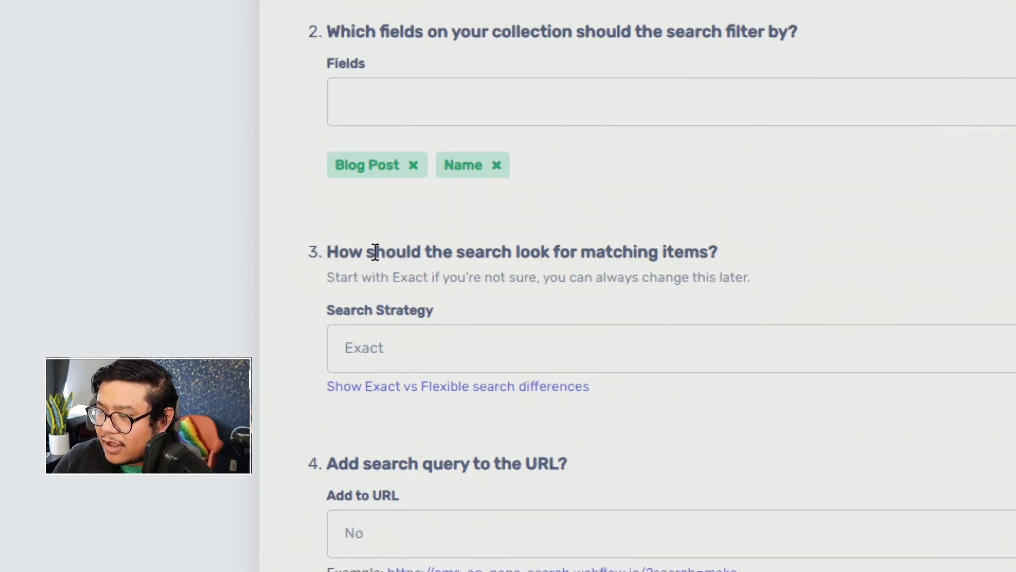
- Set the search strategy to Flexible and Add to URL to Yes
click(391, 350)
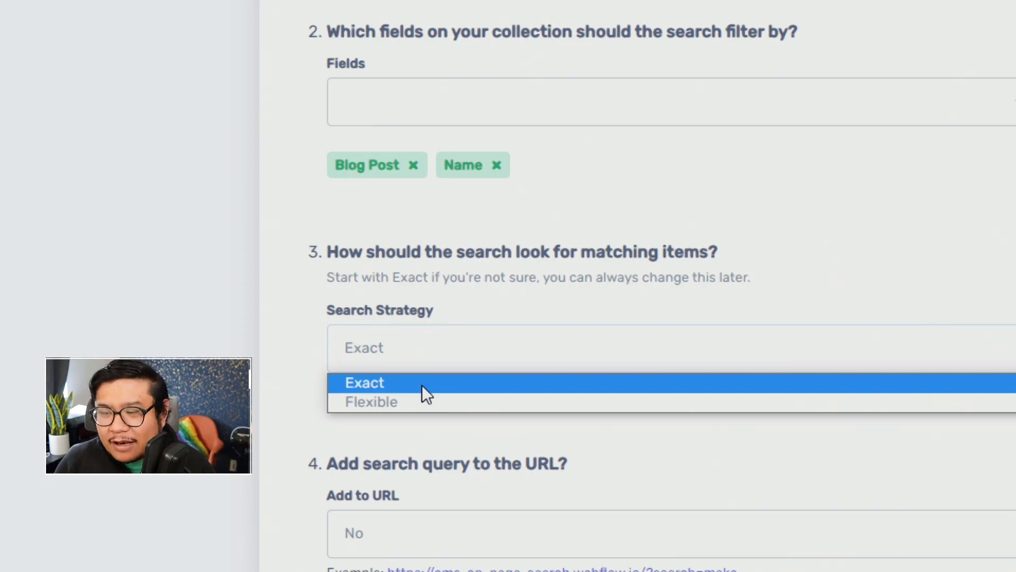
click(420, 402)
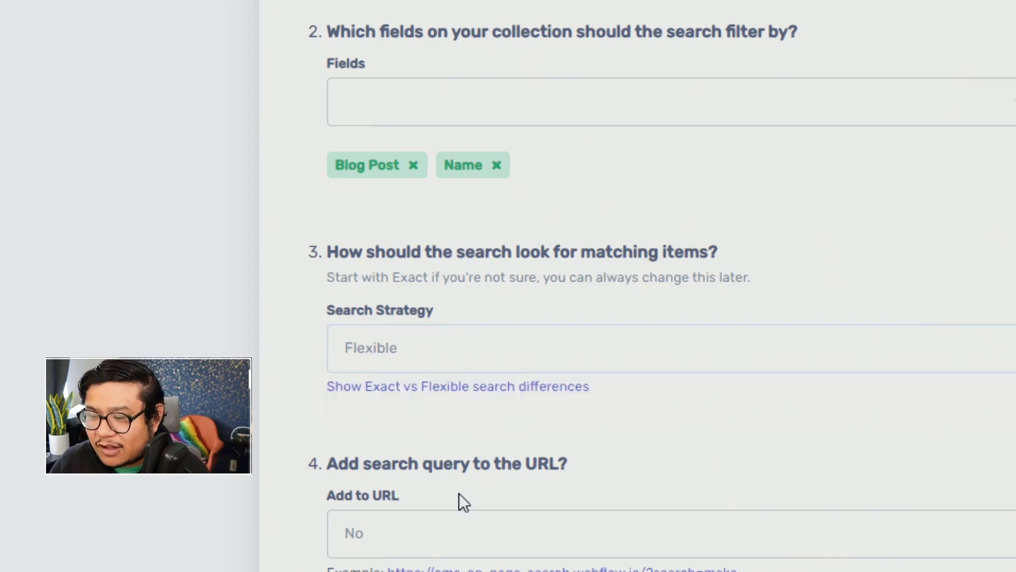
scroll(429, 329, down, 3)
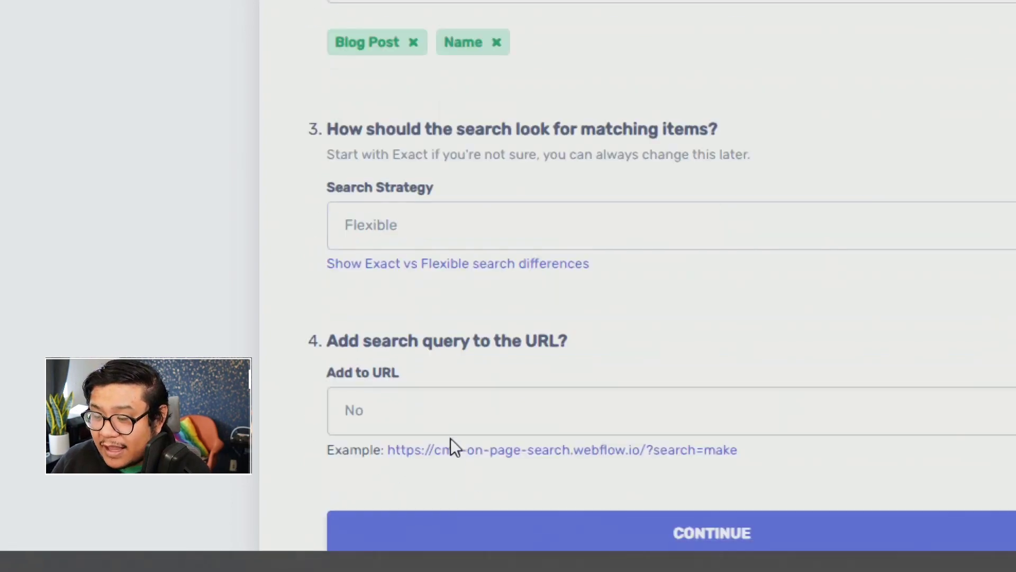
click(400, 428)
click(395, 444)
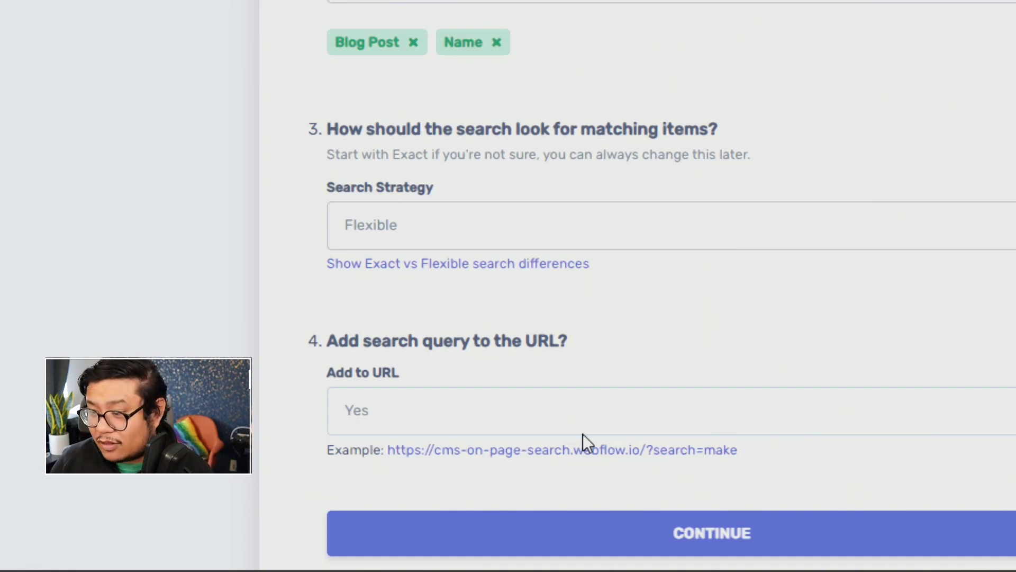
- Save the search settings, copy the Jetboost script, and open Webflow's Custom Code settings
click(570, 531)
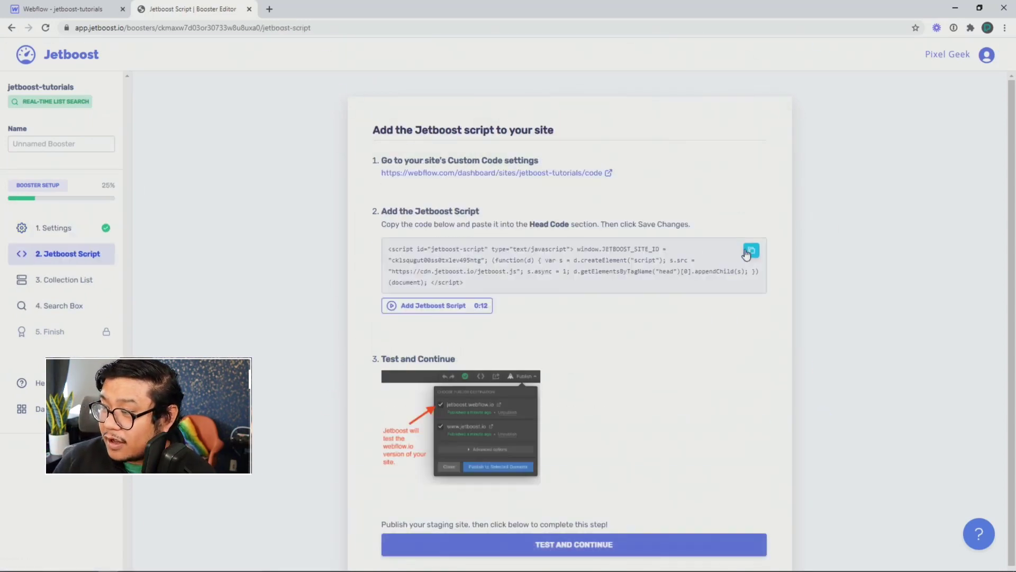
click(752, 251)
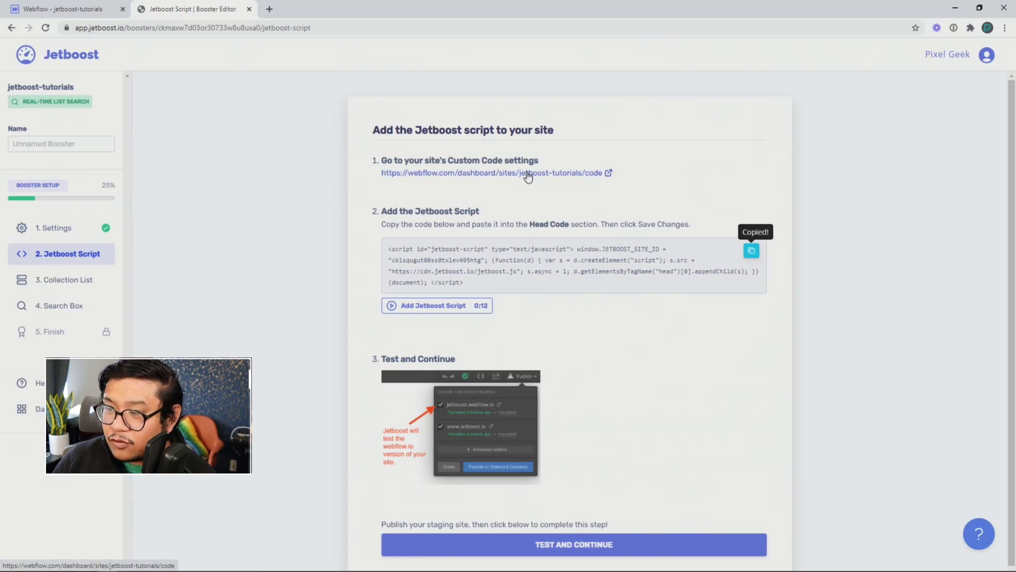
click(527, 174)
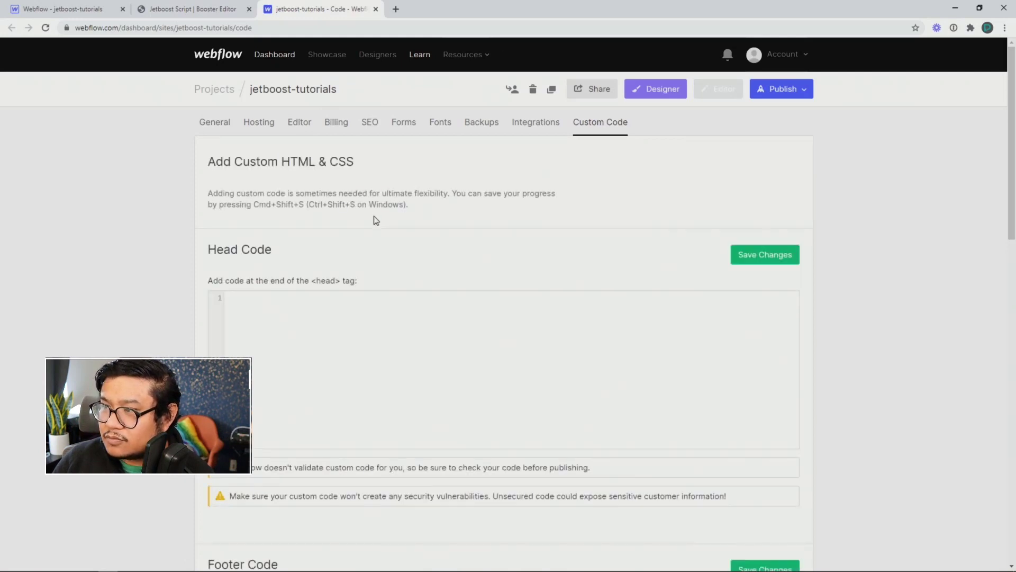
- Paste the Jetboost script into Head Code and save the changes
click(296, 347)
key(ctrl+v)
click(763, 260)
- Publish the site to the webflow.io domain and close the tab
click(783, 90)
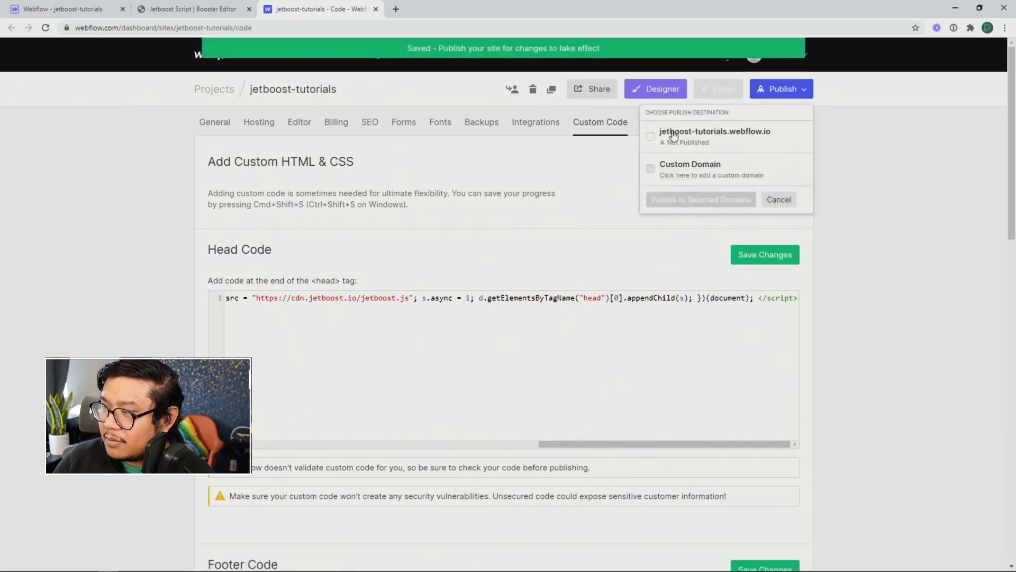
click(671, 135)
click(675, 200)
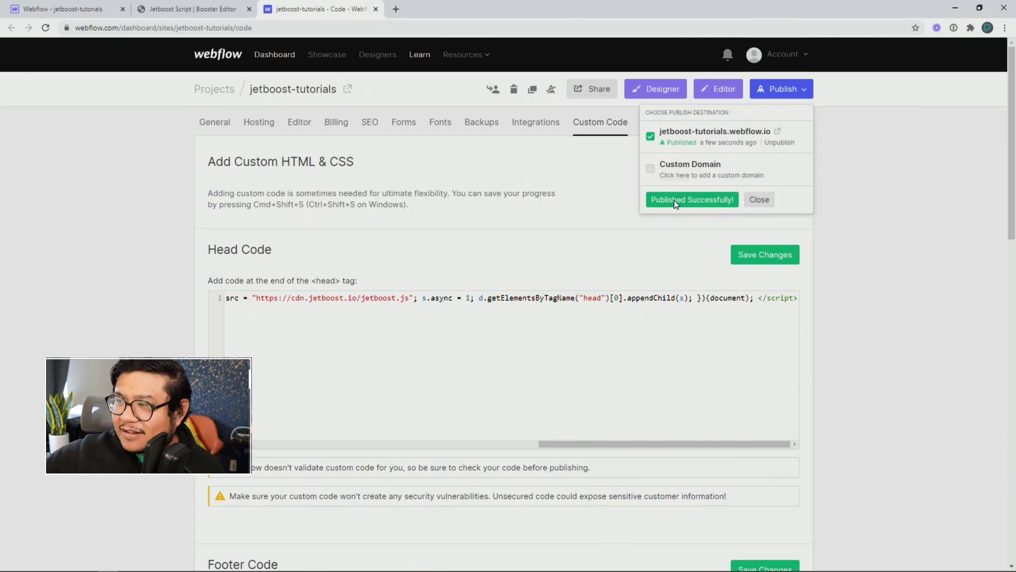
click(376, 9)
- Test the installed script and copy the jetboost-list-wrapper-d3vk class name
click(545, 544)
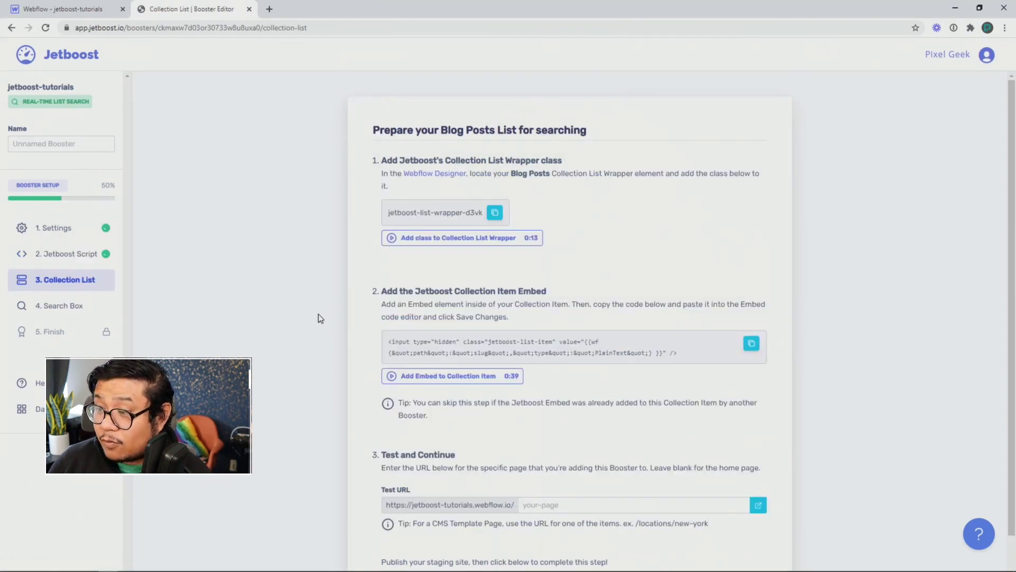
click(495, 213)
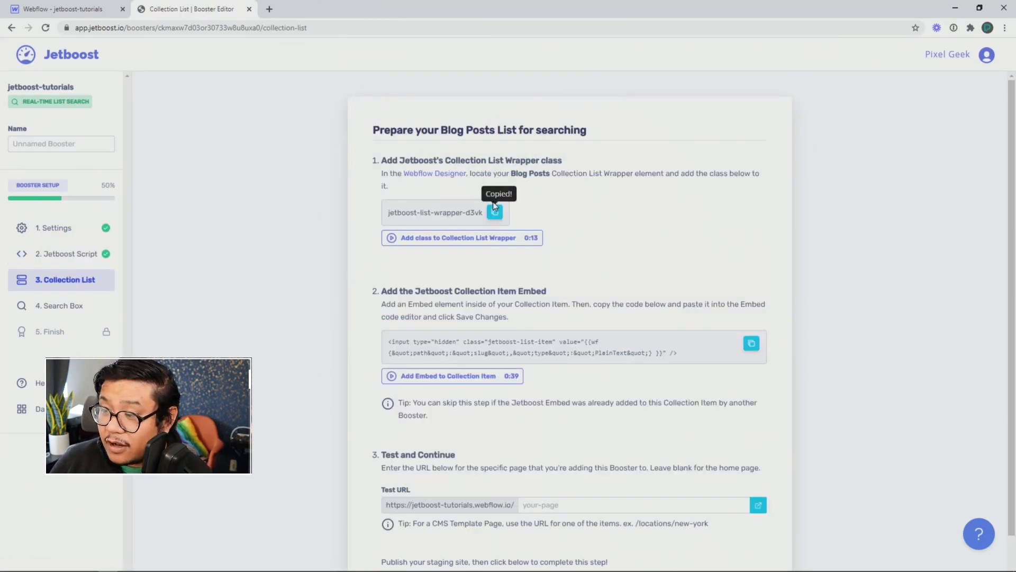
- Select the Collection List Wrapper and paste jetboost-list-wrapper-d3vk as a new class
click(86, 11)
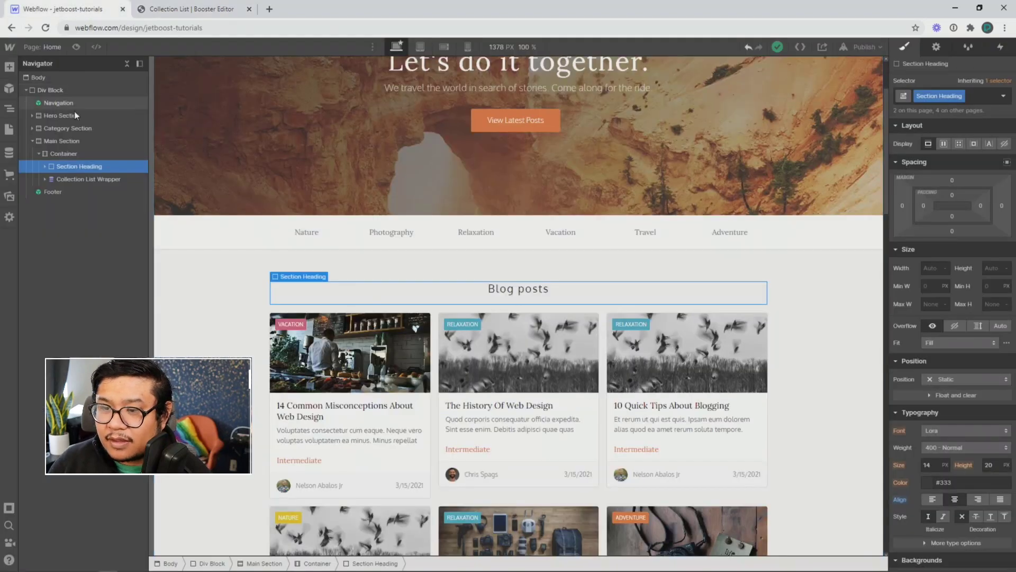
click(74, 180)
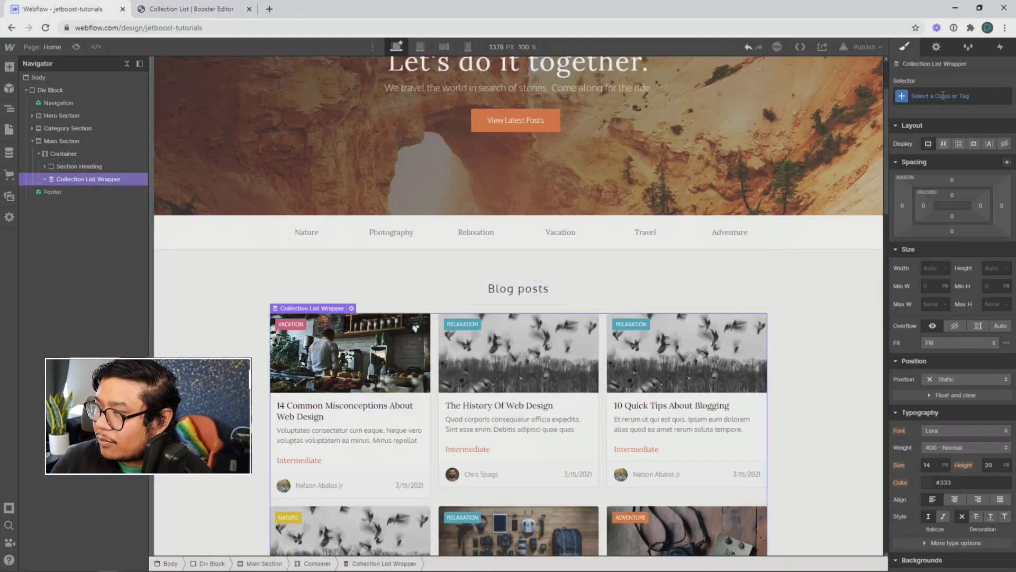
click(943, 95)
key(ctrl+v)
key(Return)
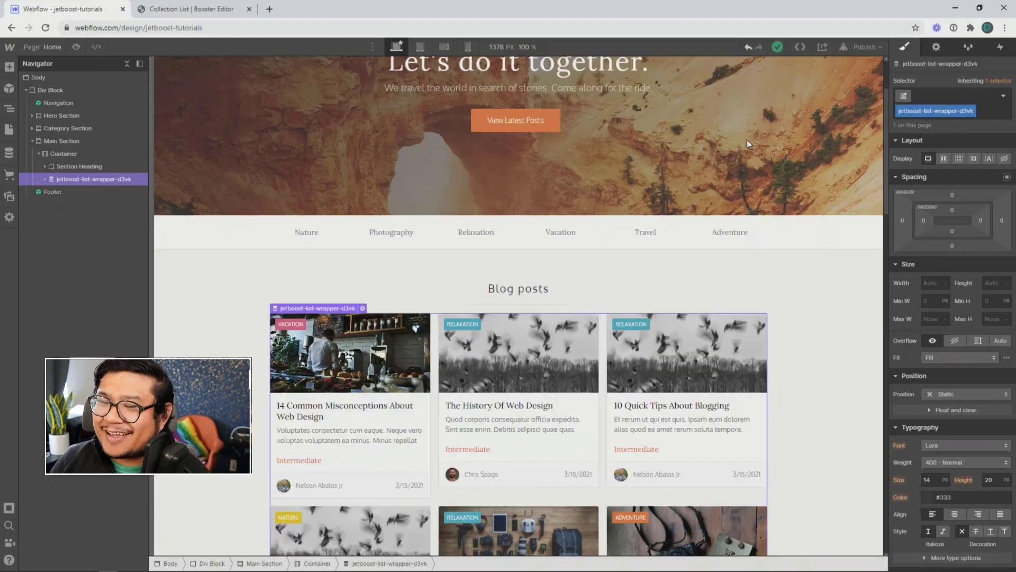
- Copy Jetboost's Collection Item embed code, then select the Collection Item in Webflow's Navigator
click(186, 9)
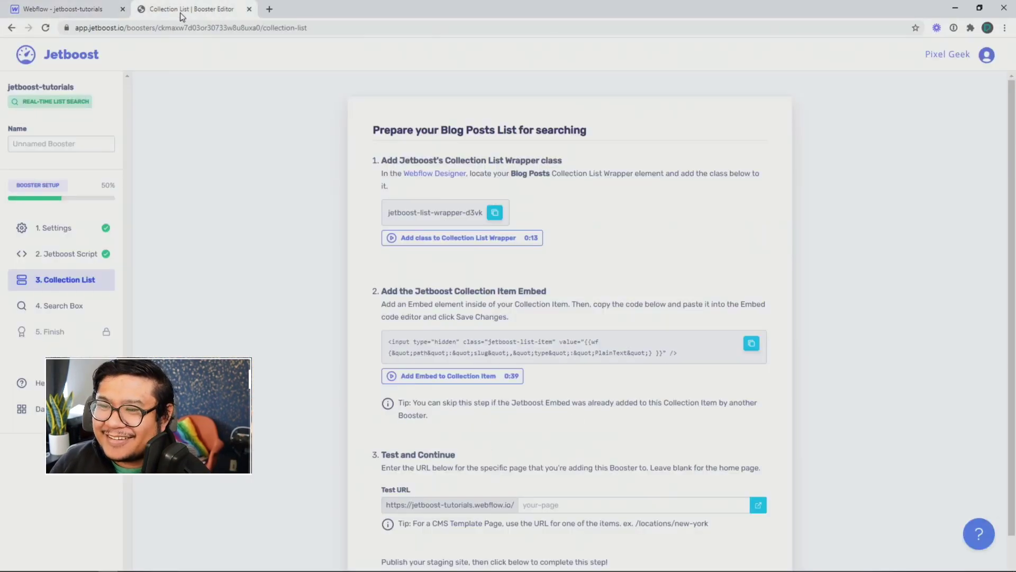
click(752, 343)
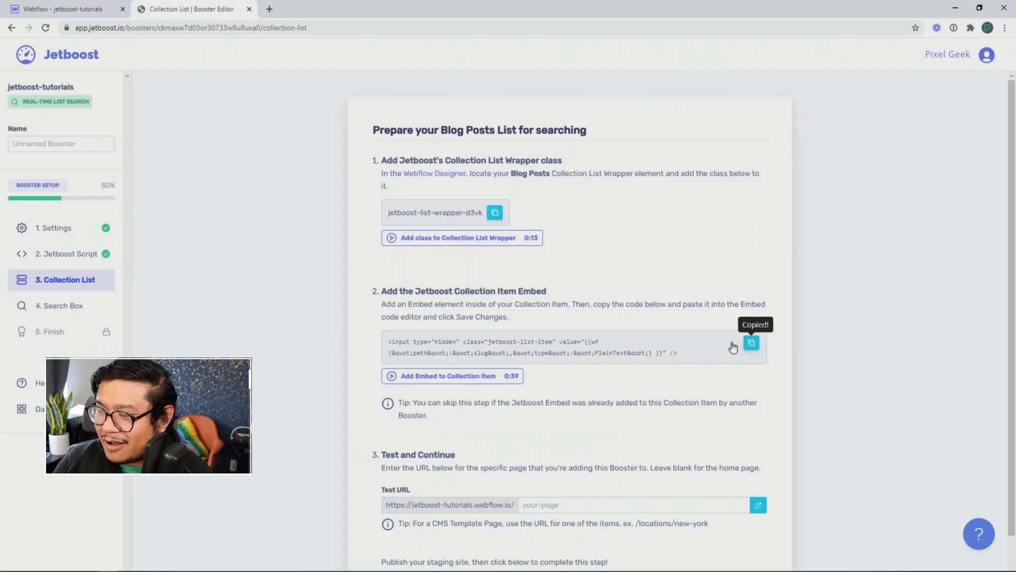
click(79, 9)
click(43, 179)
click(51, 191)
click(80, 205)
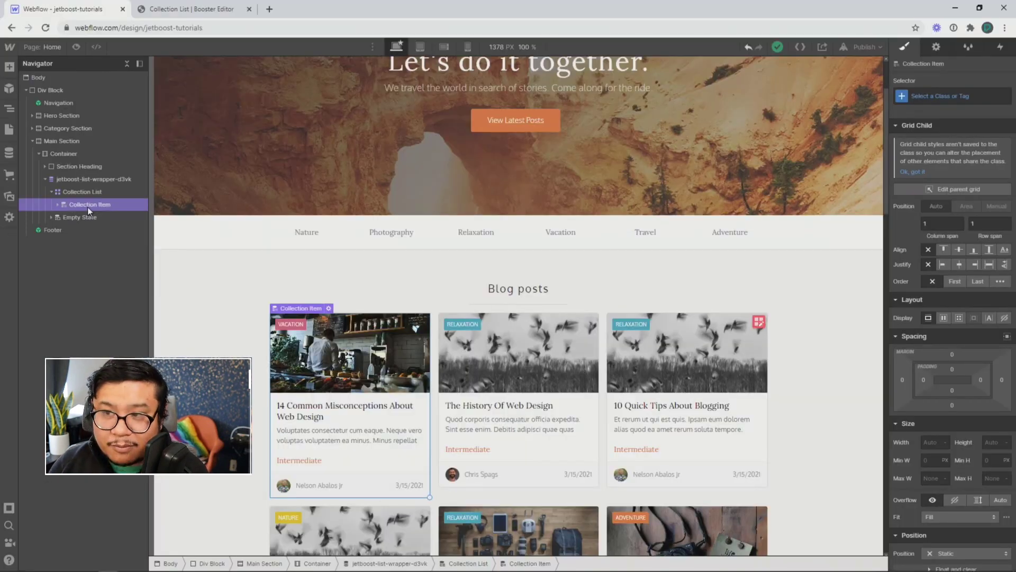
- Add an HTML Embed with the hidden jetboost-list-item input to the Collection Item, then publish to staging
key(ctrl+e)
text(embed)
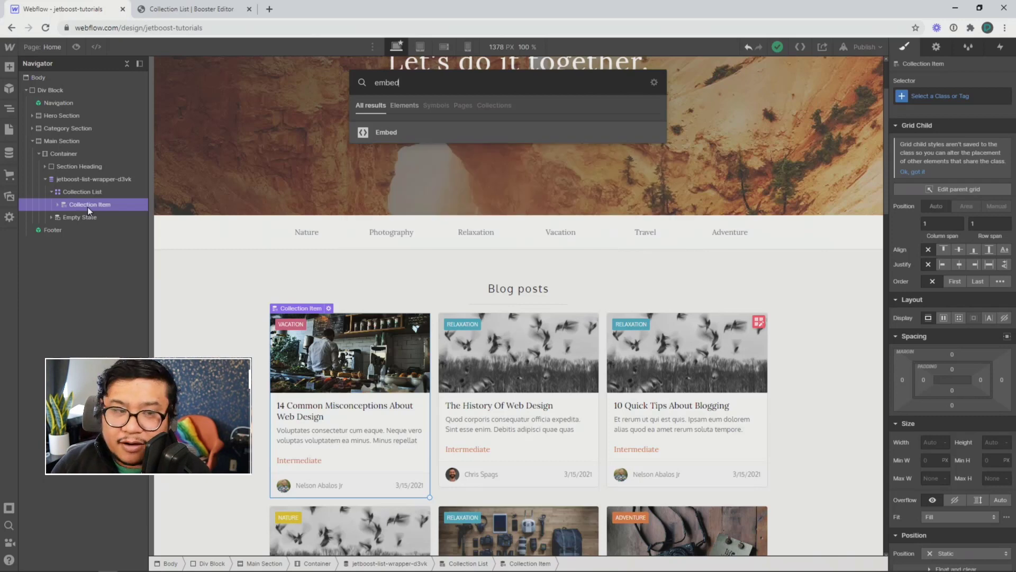
key(Return)
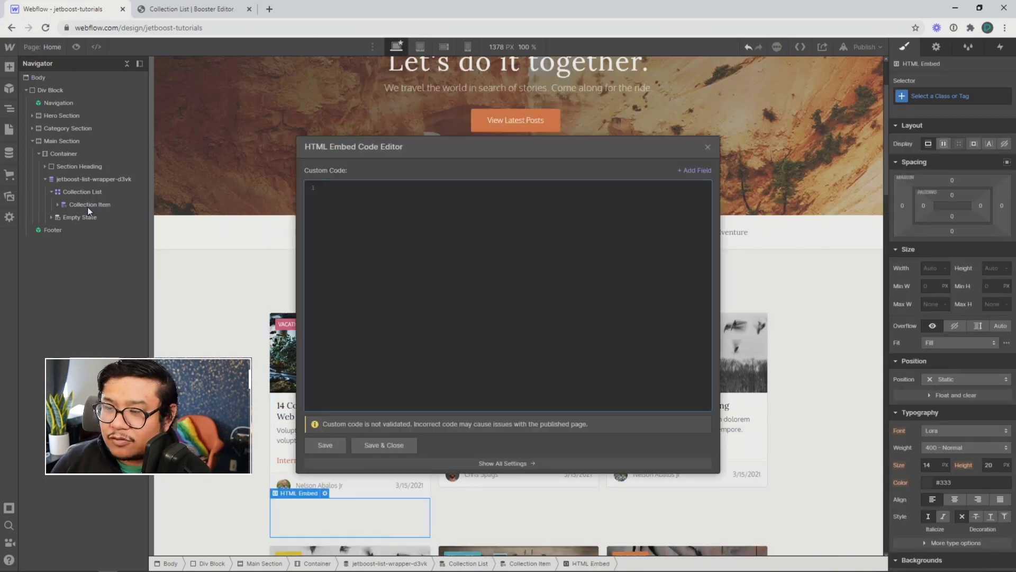
key(ctrl+v)
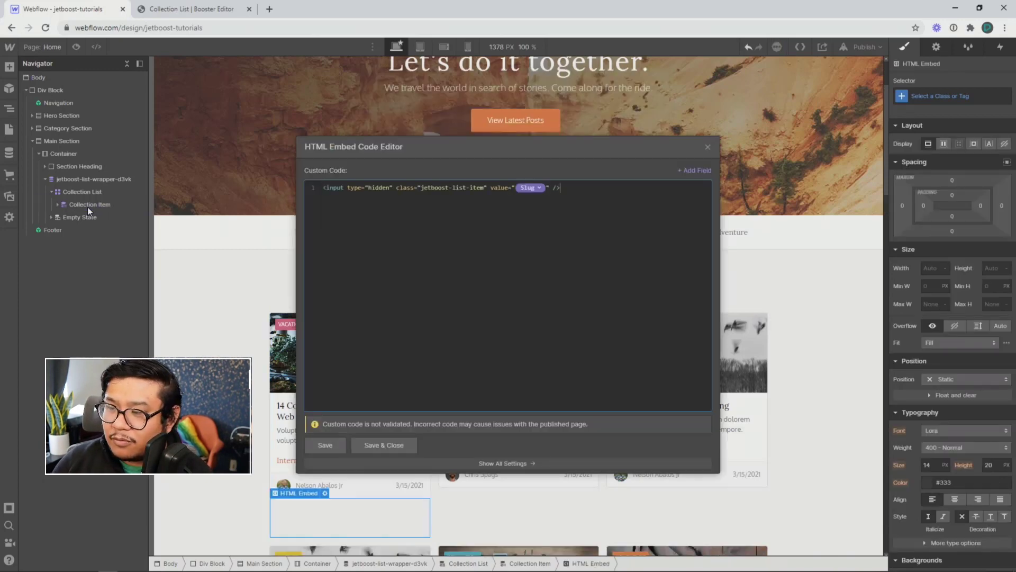
click(393, 446)
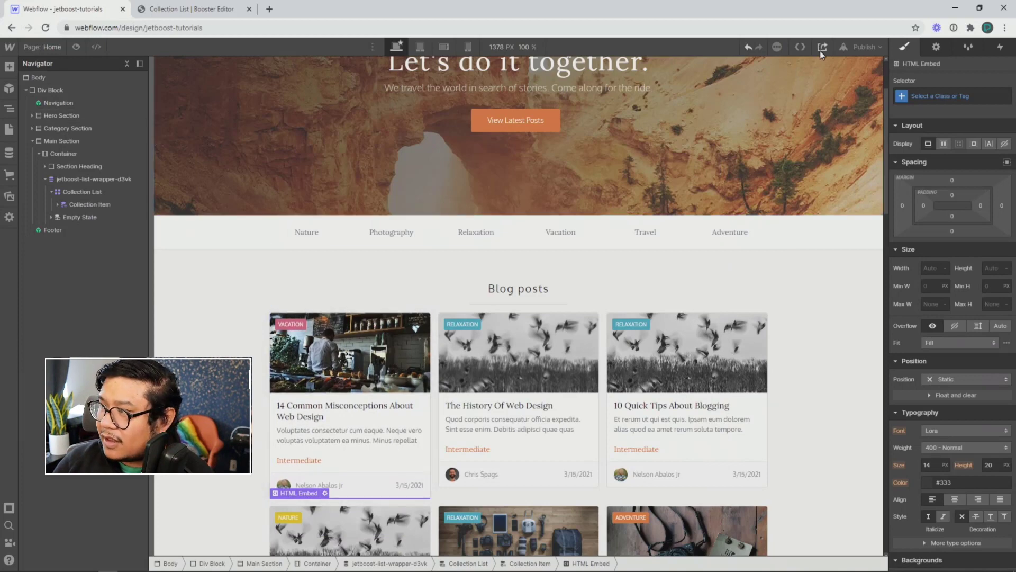
click(863, 46)
click(789, 200)
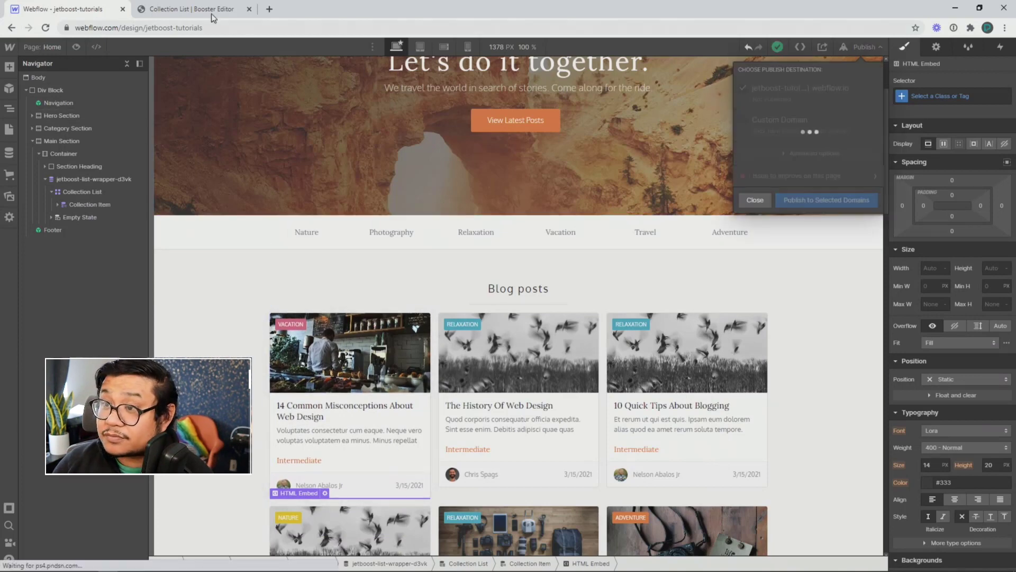
- Pass Jetboost's Collection List test and copy the class jetboost-list-search-input-d3vk
click(171, 9)
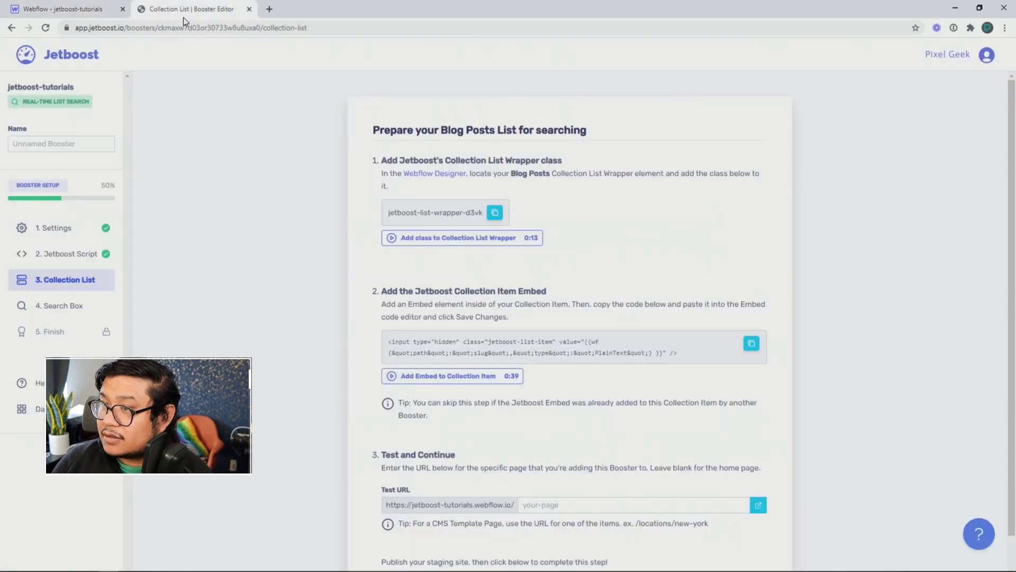
scroll(488, 486, down, 2)
click(484, 504)
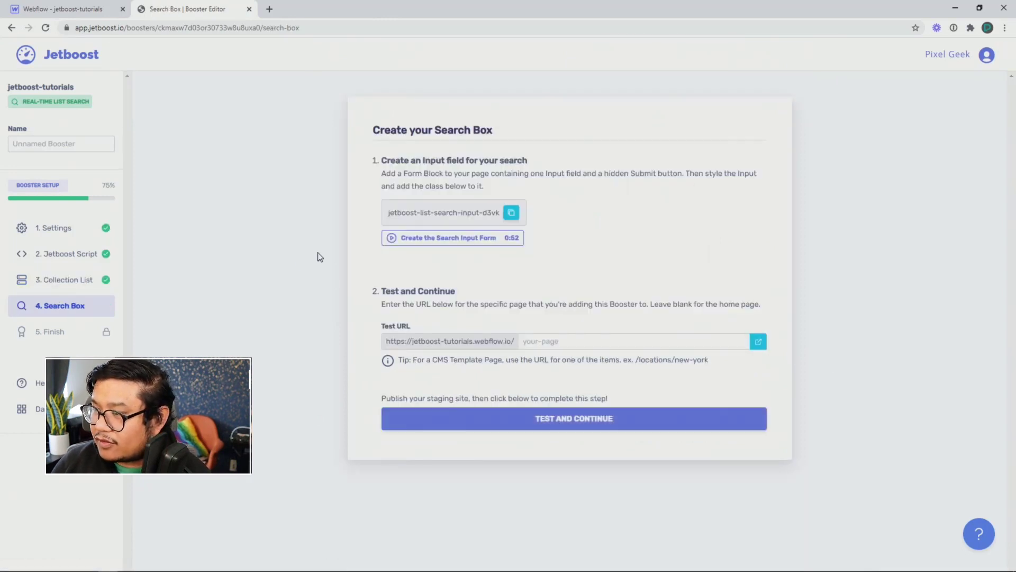
click(512, 212)
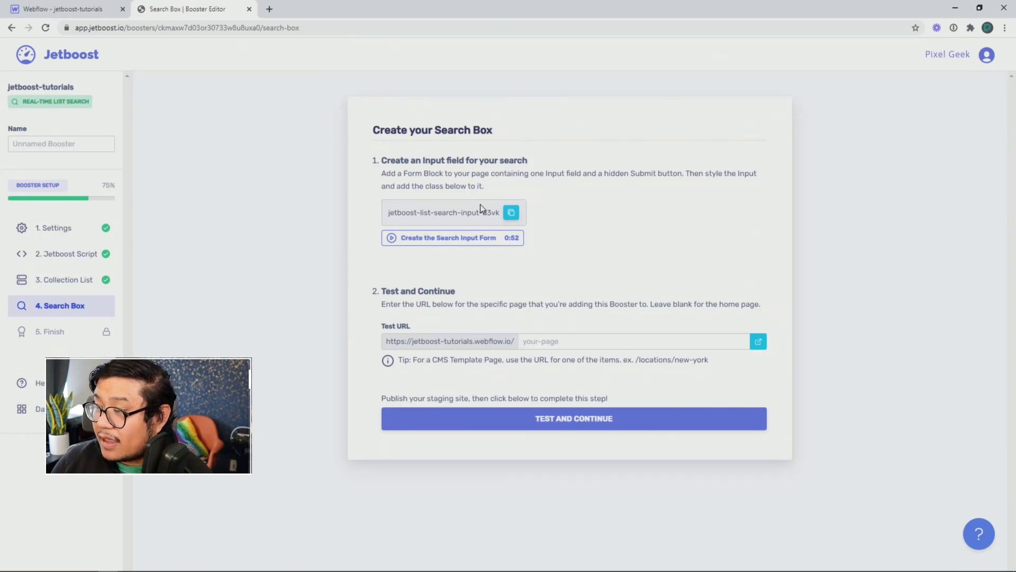
- Place a Form Block above the Blog posts heading in the Webflow Designer
click(69, 13)
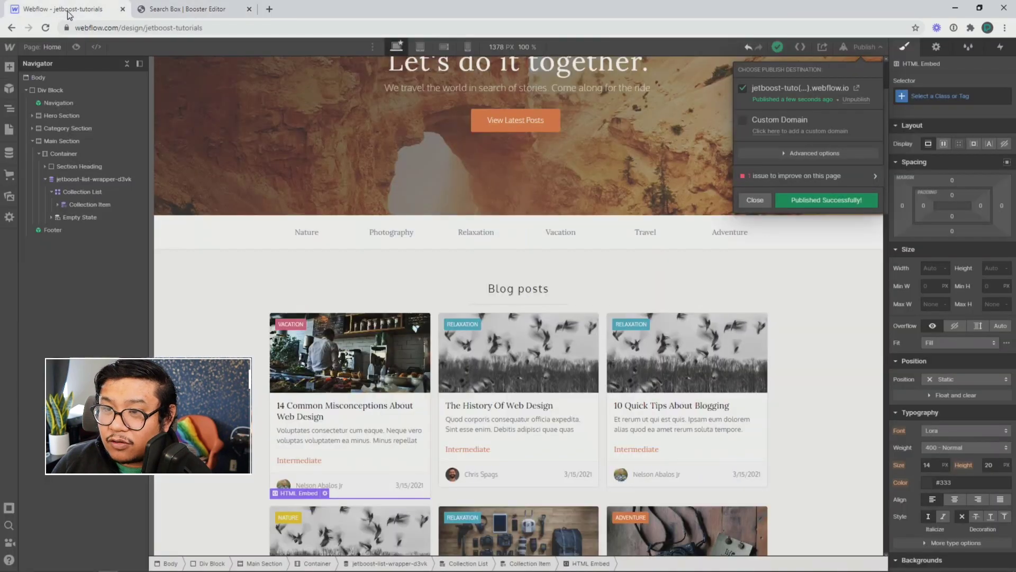
key(Escape)
key(a)
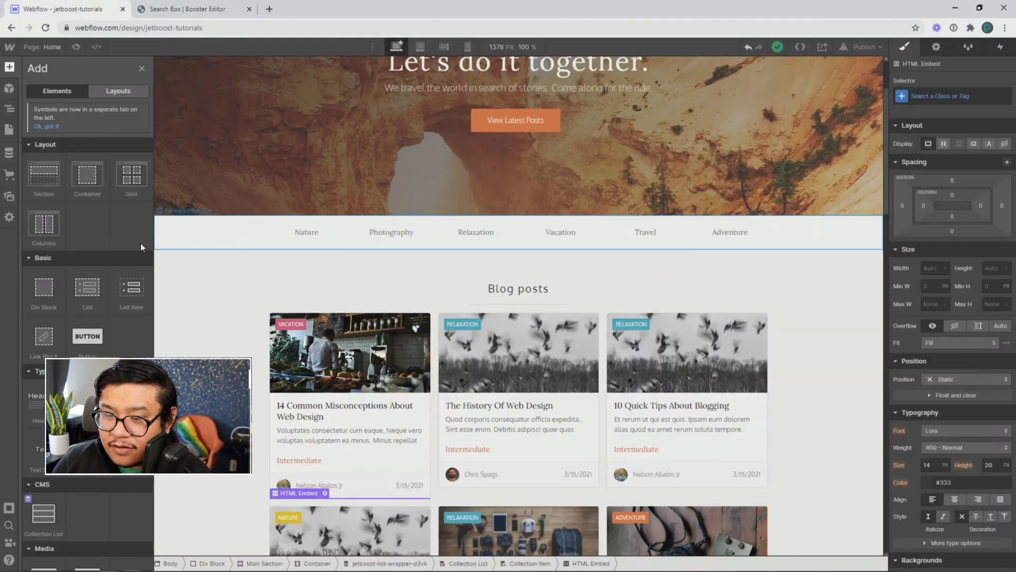
scroll(81, 275, down, 5)
scroll(81, 275, down, 3)
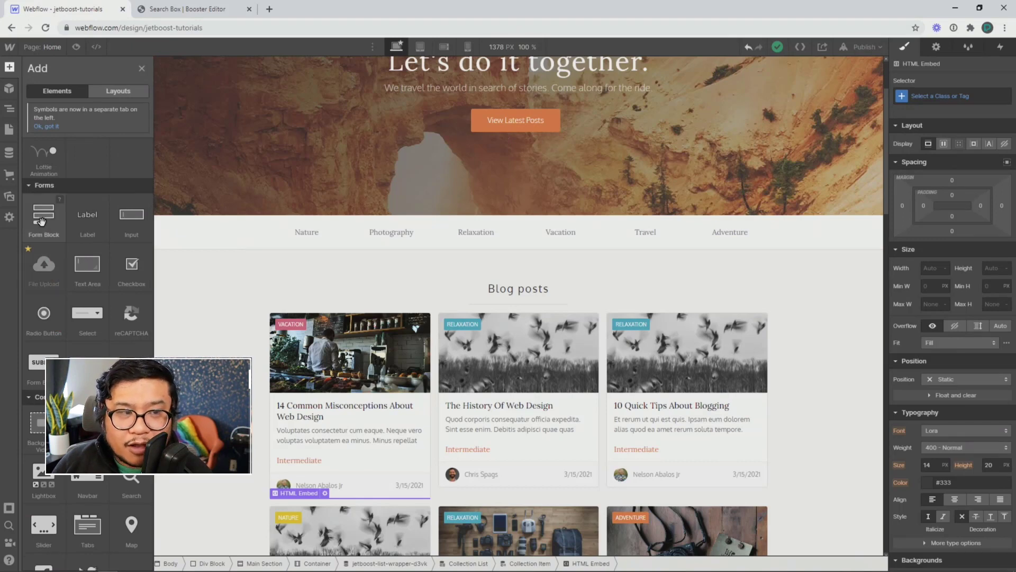
drag(41, 222, 276, 270)
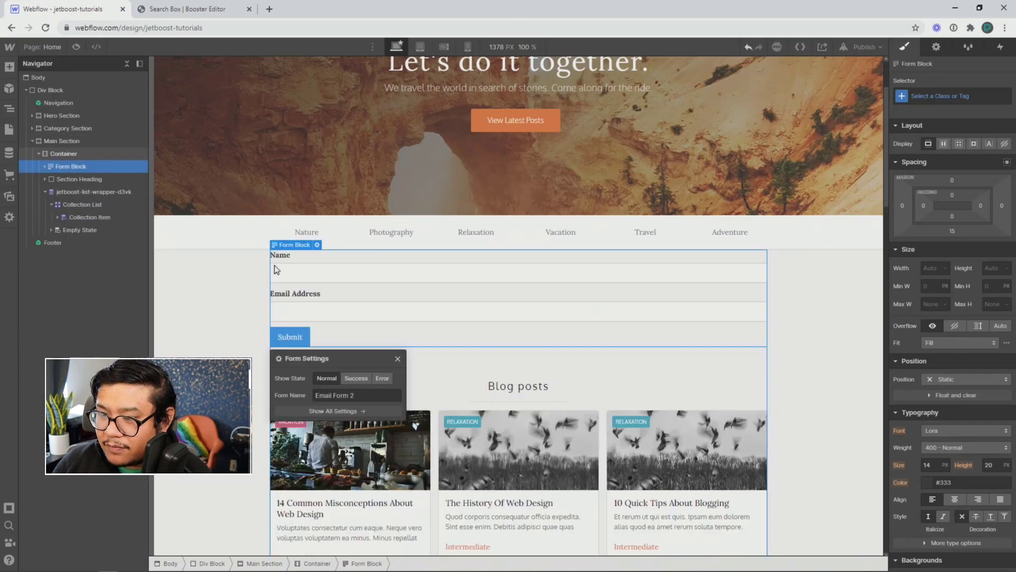
- Strip the form down to one text field, removing the Name and Email Address labels and the Submit button
click(285, 258)
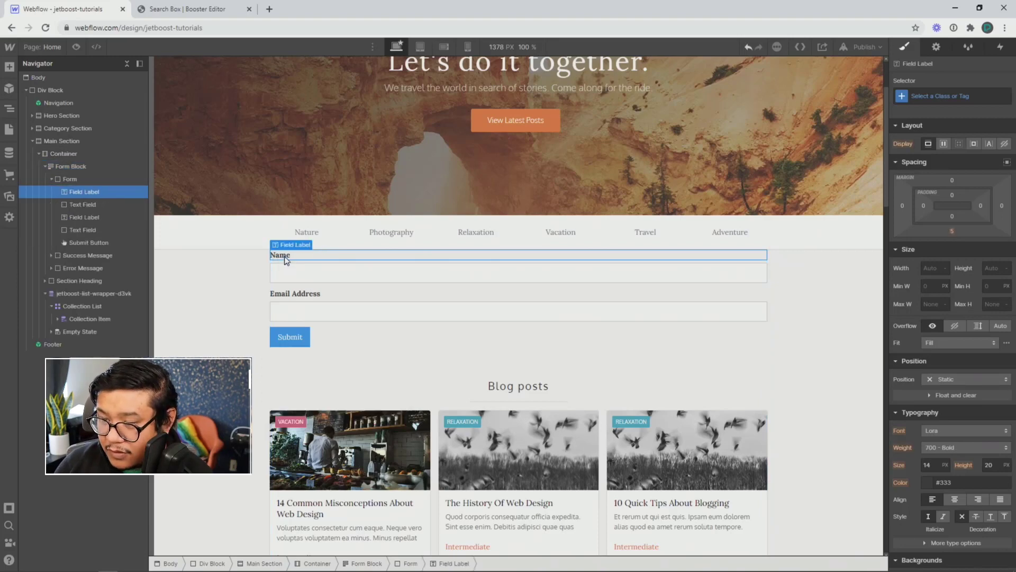
key(Delete)
click(289, 280)
key(Delete)
key(Delete)
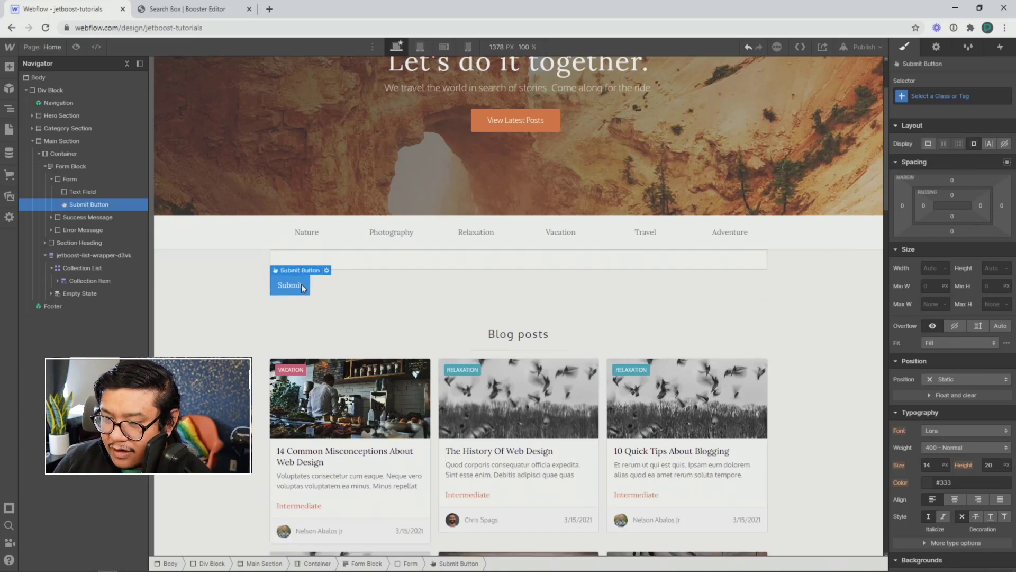
key(Delete)
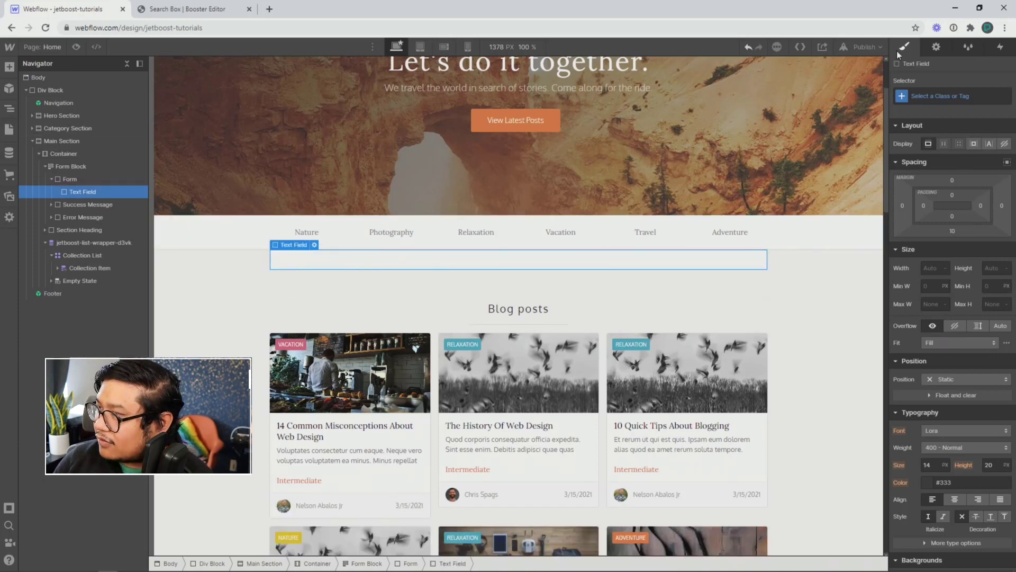
- Give the text field the class jetboost-list-search-input-d3vk and publish the site to staging
click(933, 93)
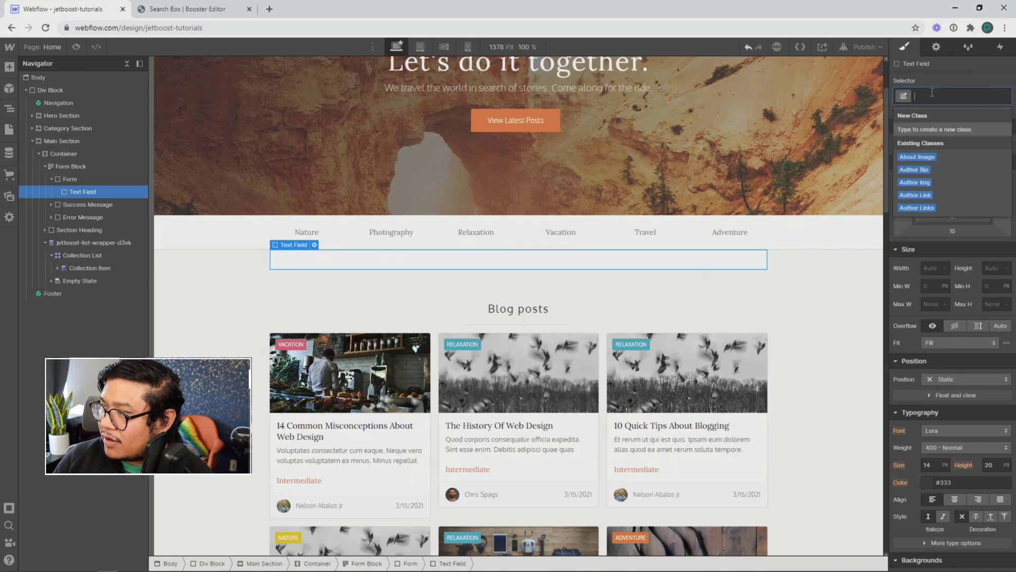
key(ctrl+v)
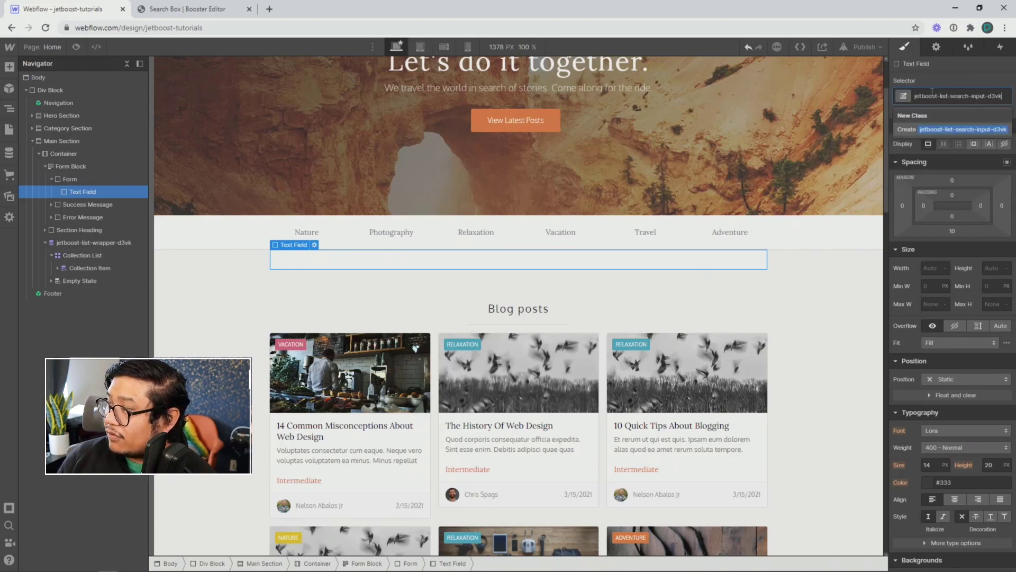
key(Return)
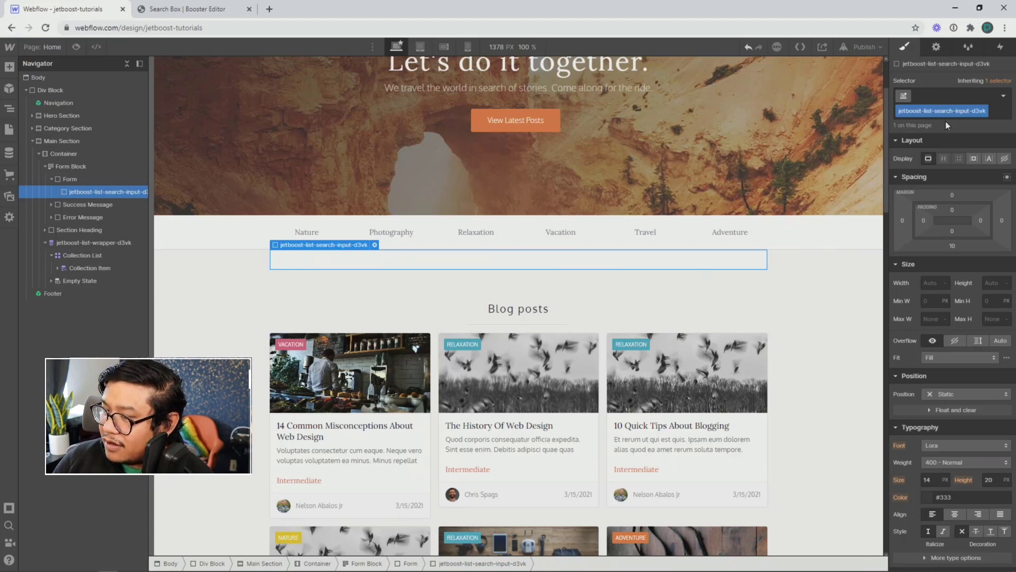
click(842, 46)
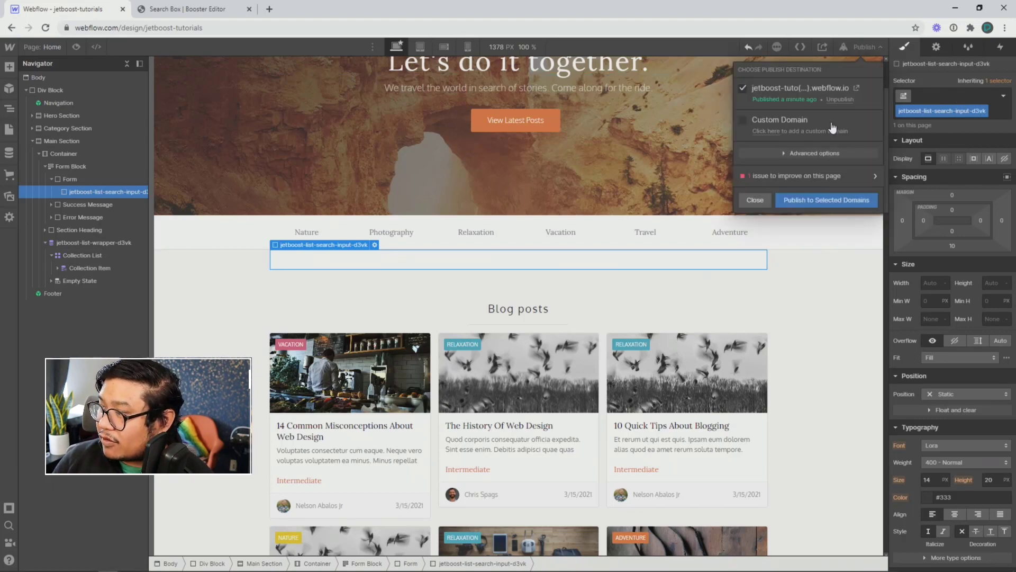
click(798, 205)
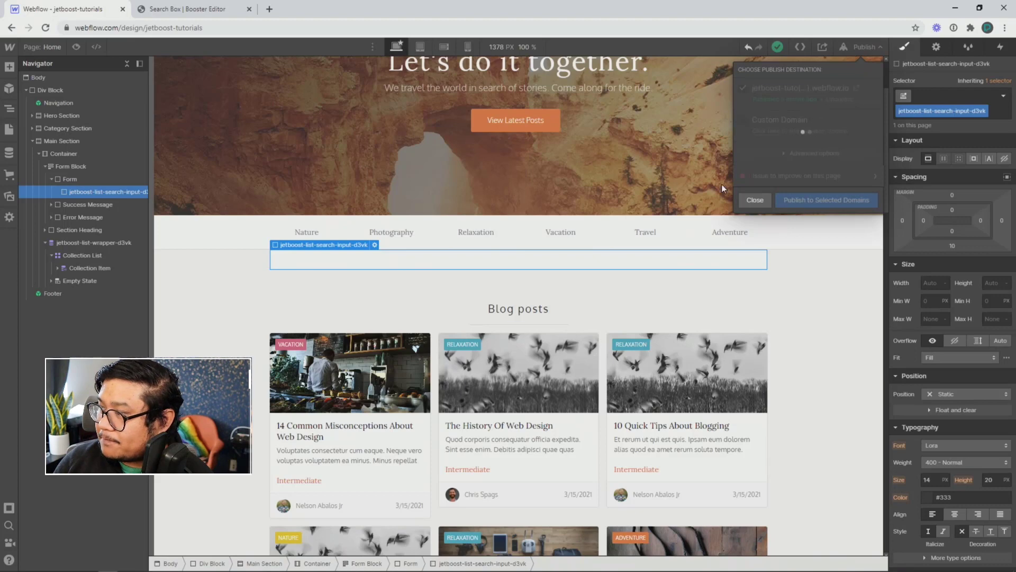
- Pass the Search Box test, rename the booster 'real time search', and open the staging site
click(163, 13)
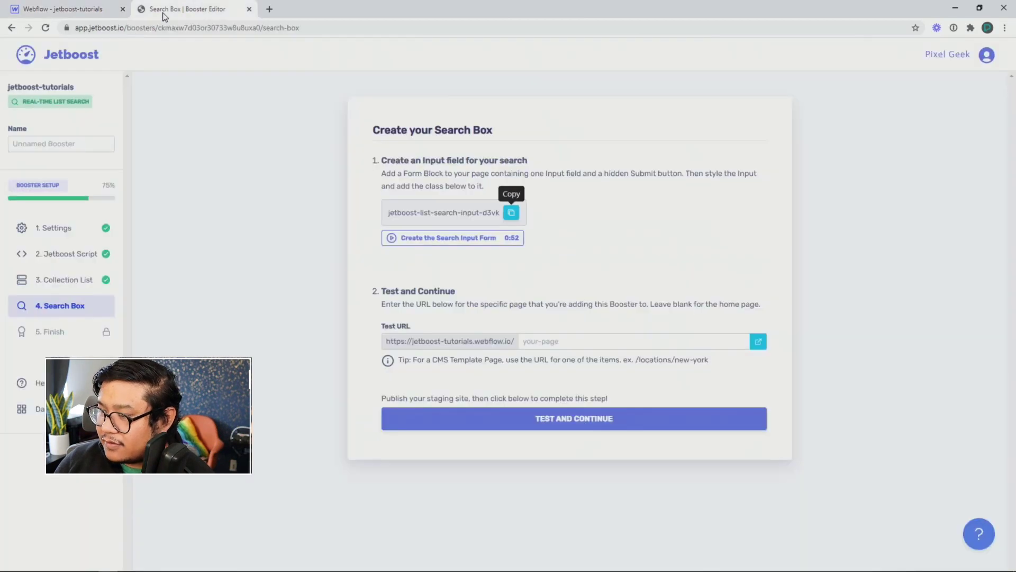
click(633, 421)
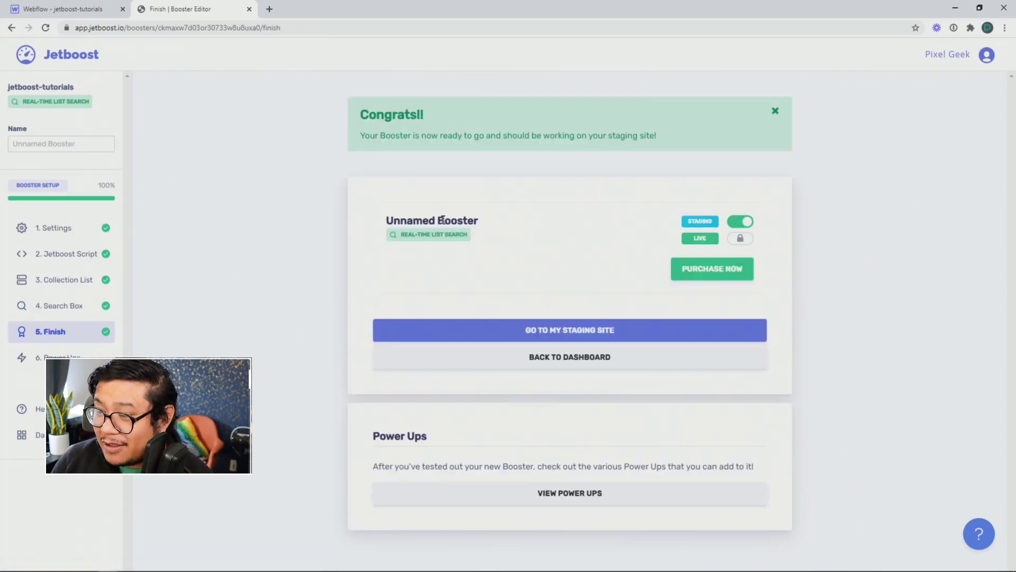
click(443, 220)
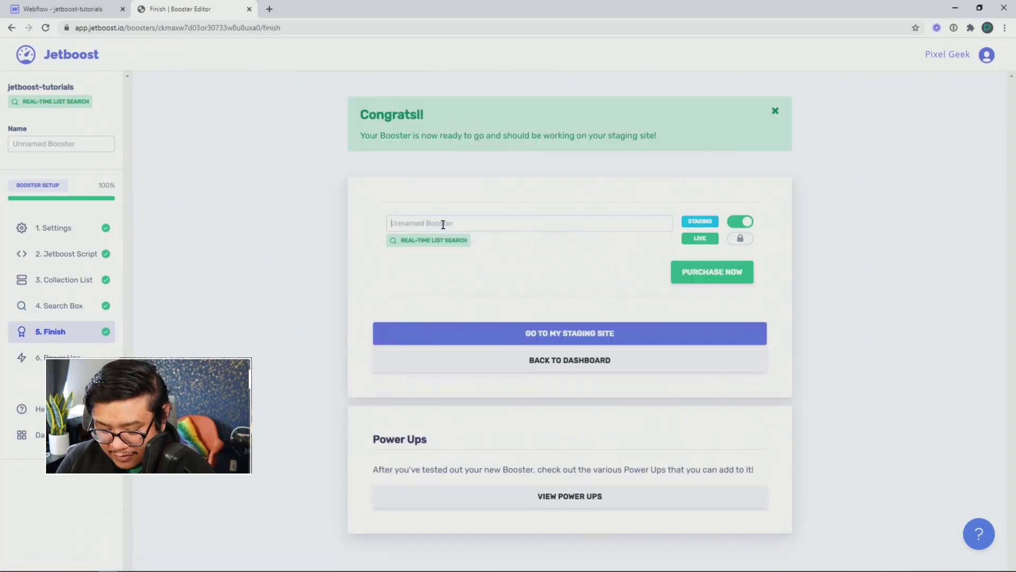
text(real time se)
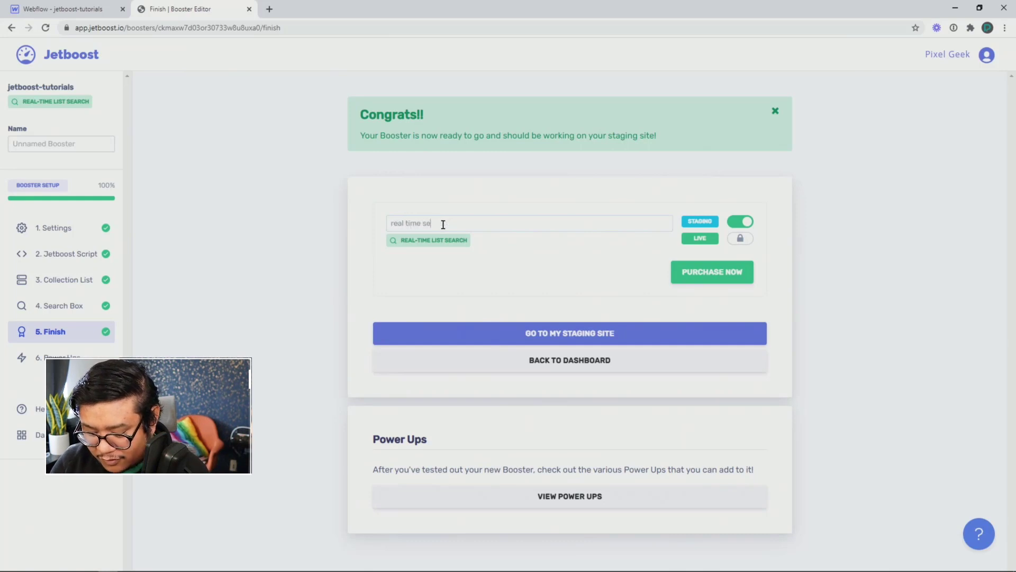
text(arch)
click(547, 279)
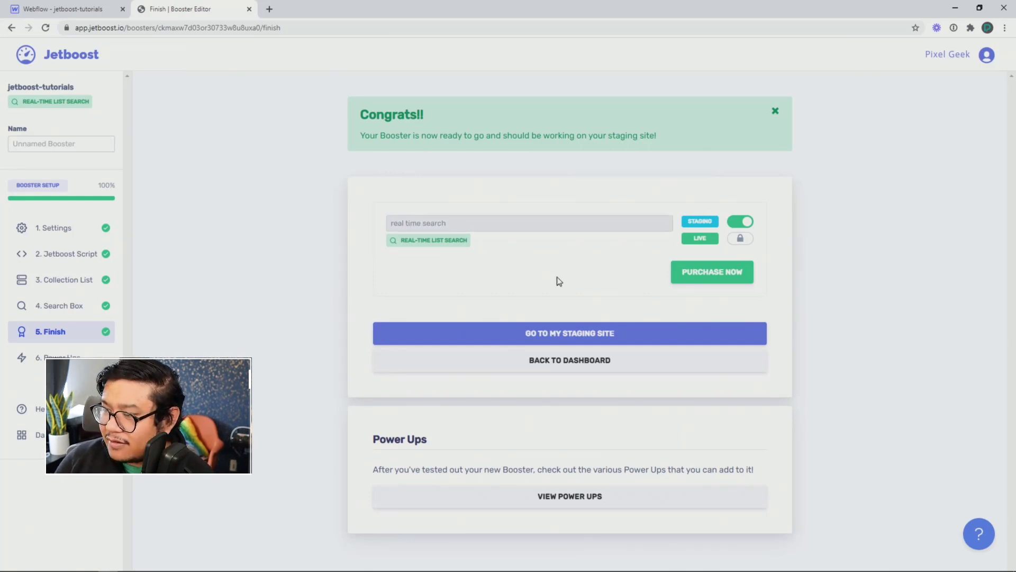
click(603, 333)
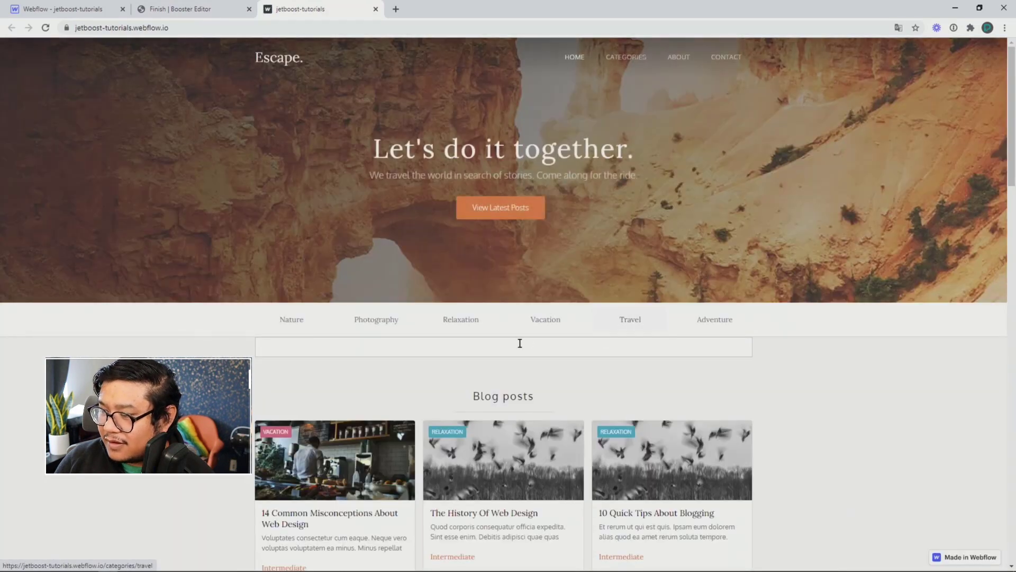
- Search the live blog for 'web design' and review the filtered posts
scroll(356, 356, down, 2)
scroll(366, 318, down, 9)
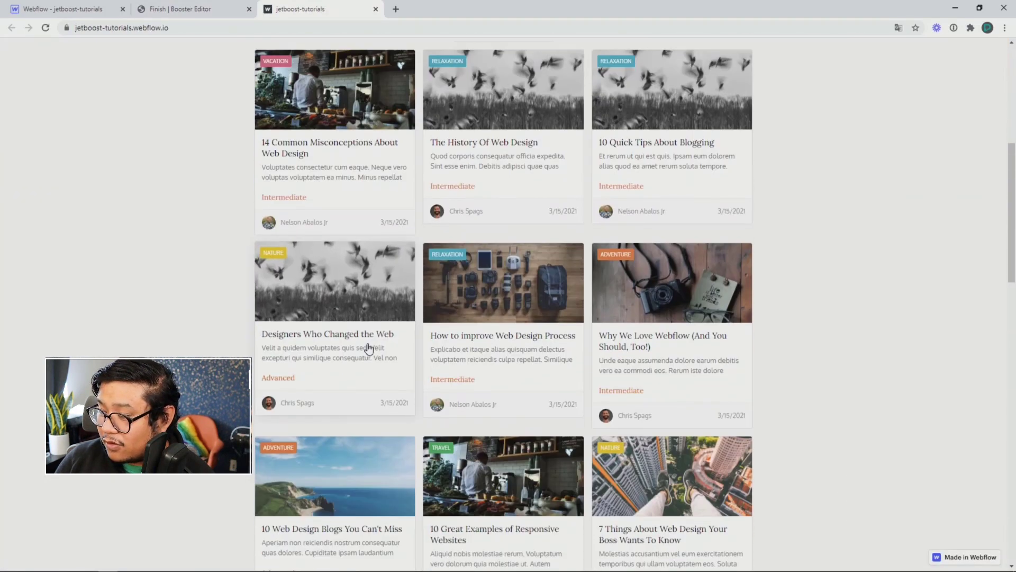
scroll(386, 341, up, 8)
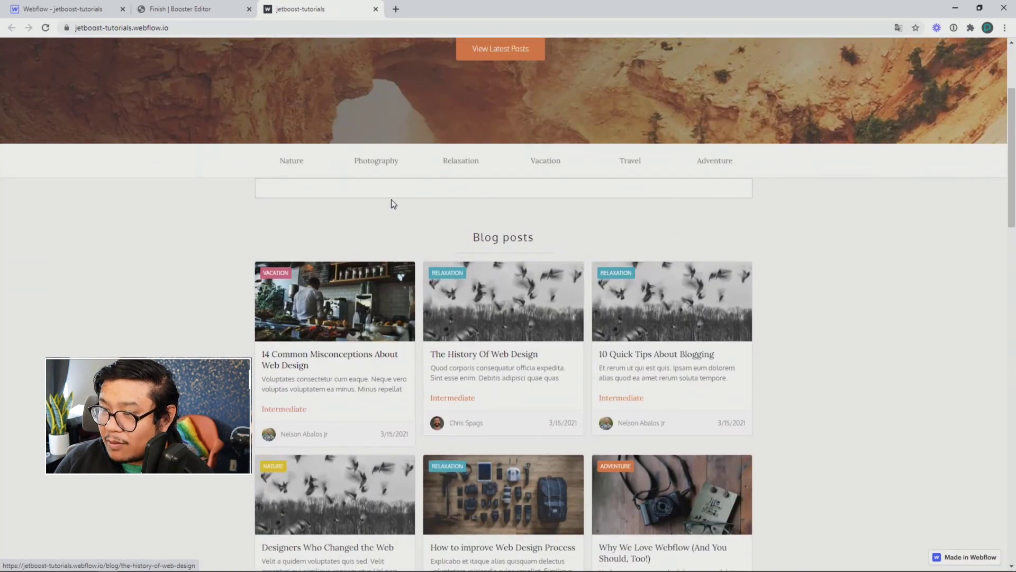
click(382, 184)
text(web design)
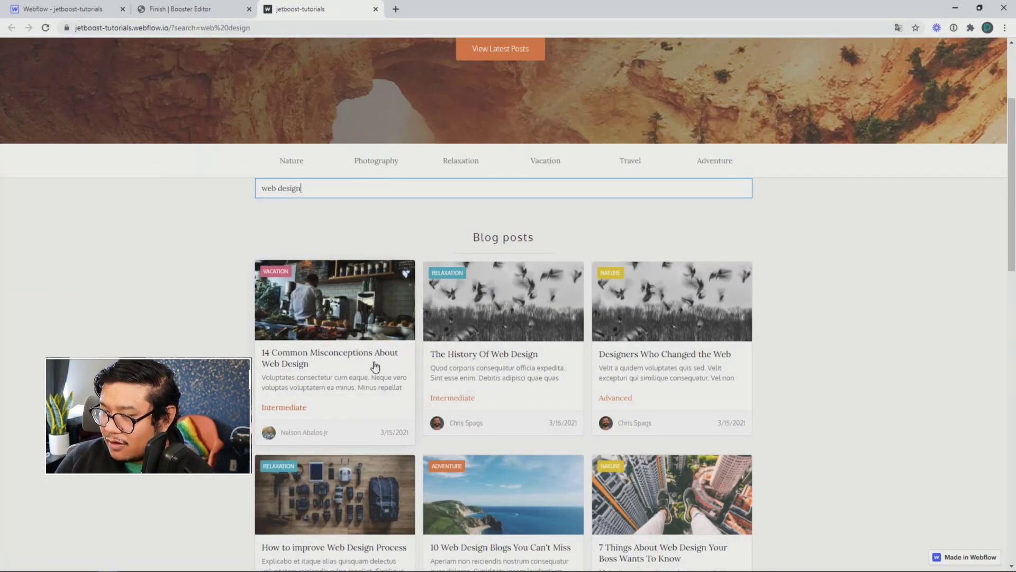
scroll(607, 369, down, 2)
scroll(607, 369, down, 3)
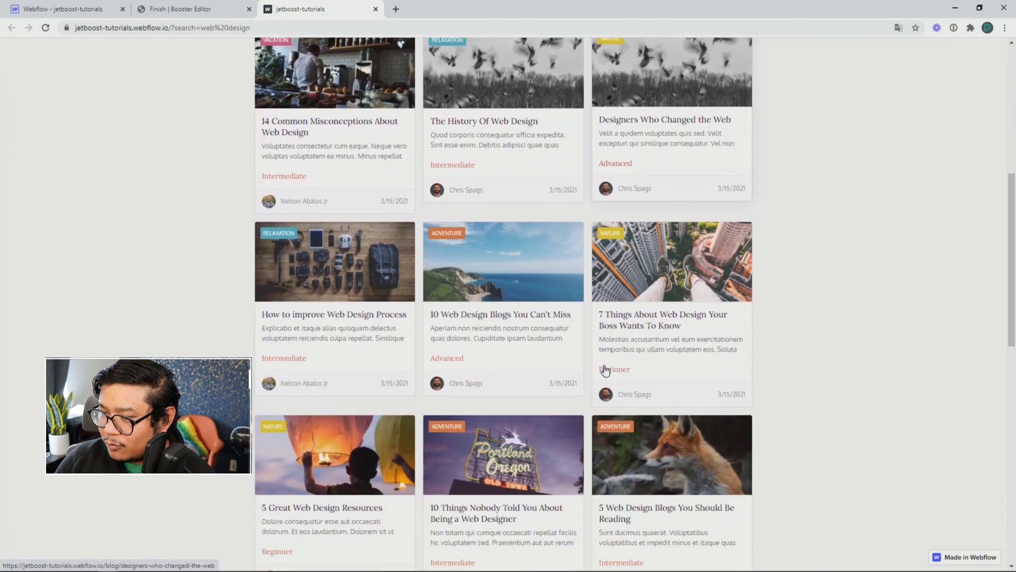
scroll(380, 348, up, 6)
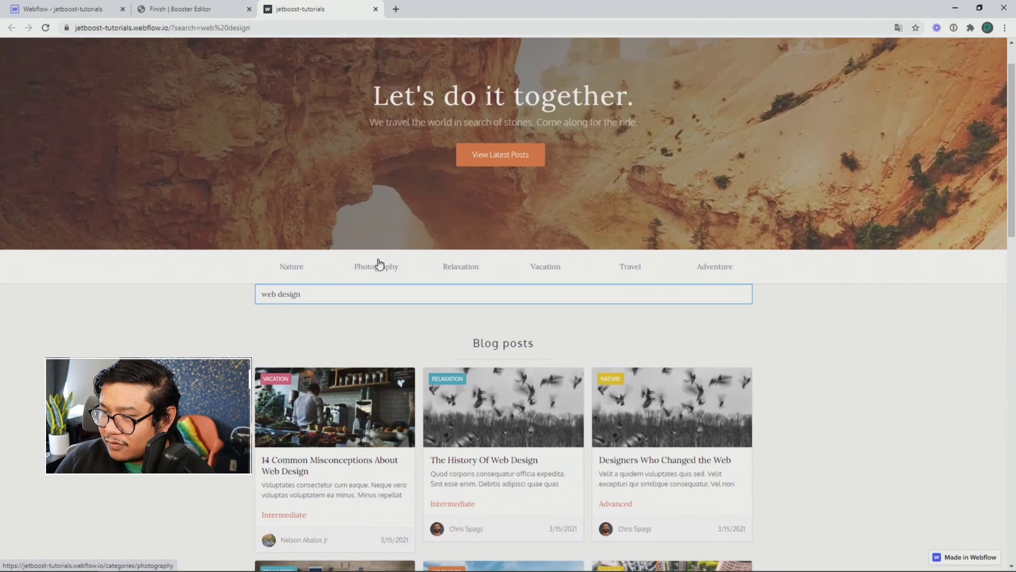
- Try the queries 'proc', '14' and 'common', then clear the search box so all posts return
triple_click(338, 294)
text(process)
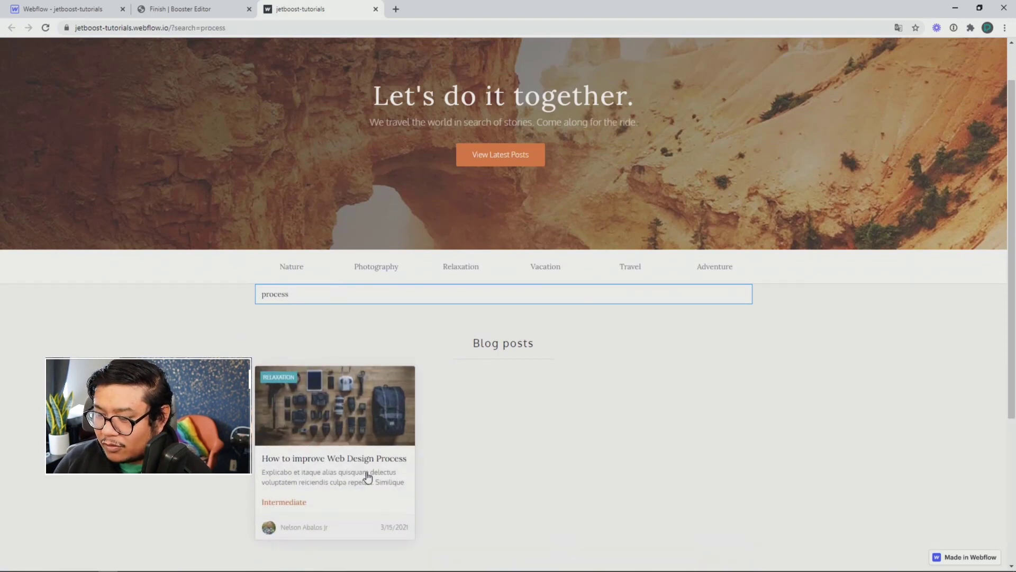
key(ctrl+a)
text(14)
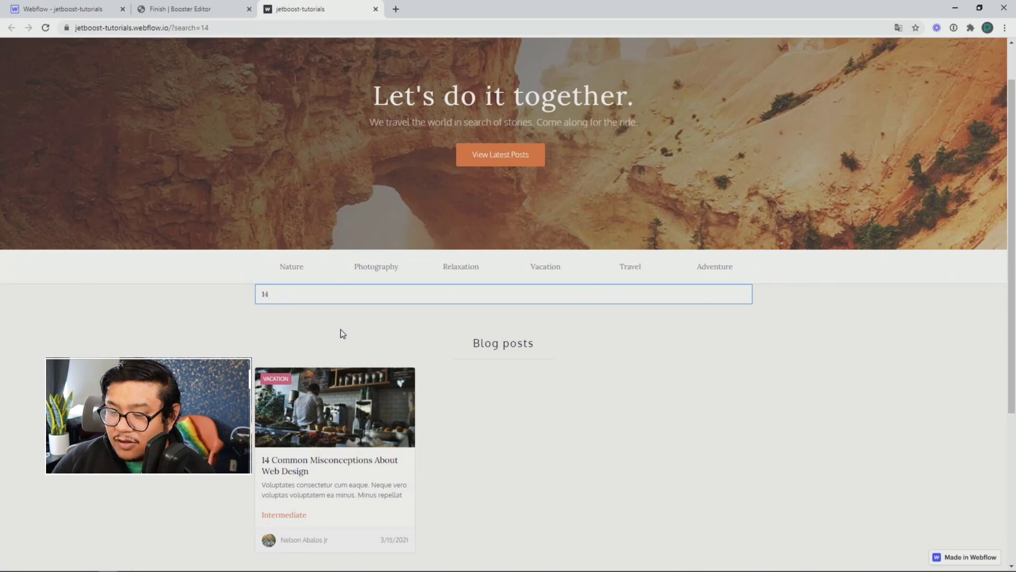
key(ctrl+a)
text(common)
key(ctrl+a)
key(BackSpace)
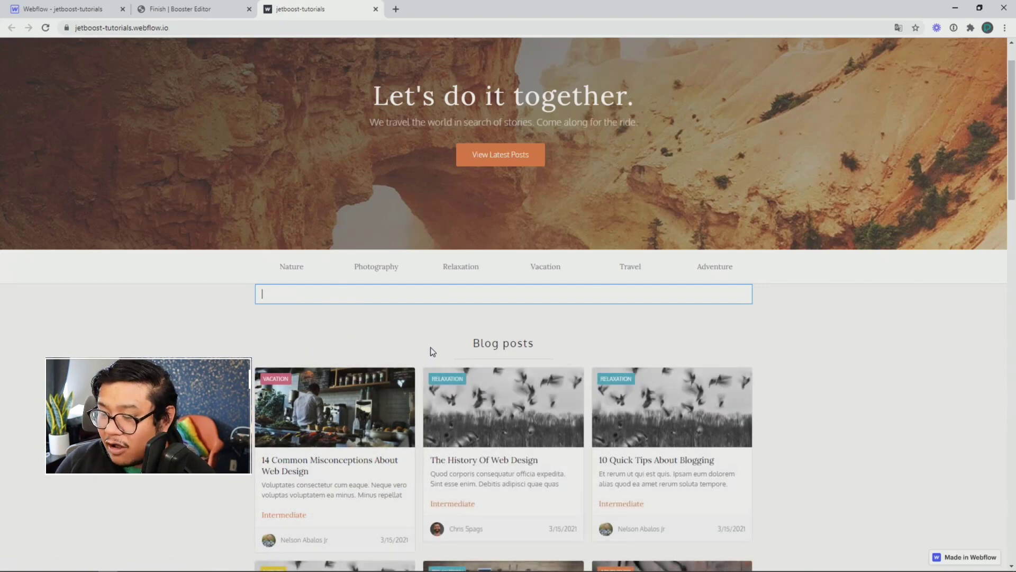
scroll(432, 351, down, 2)
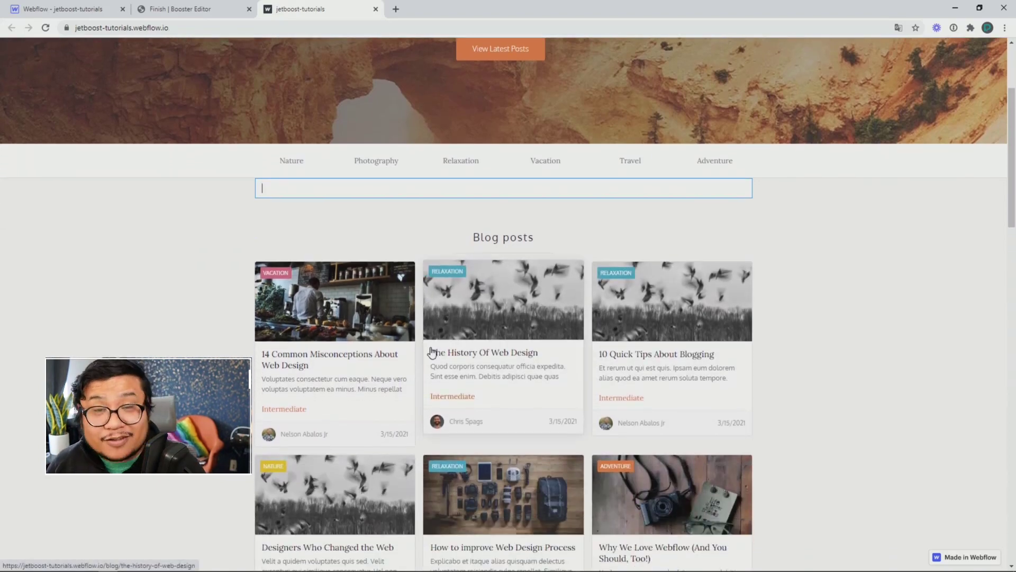